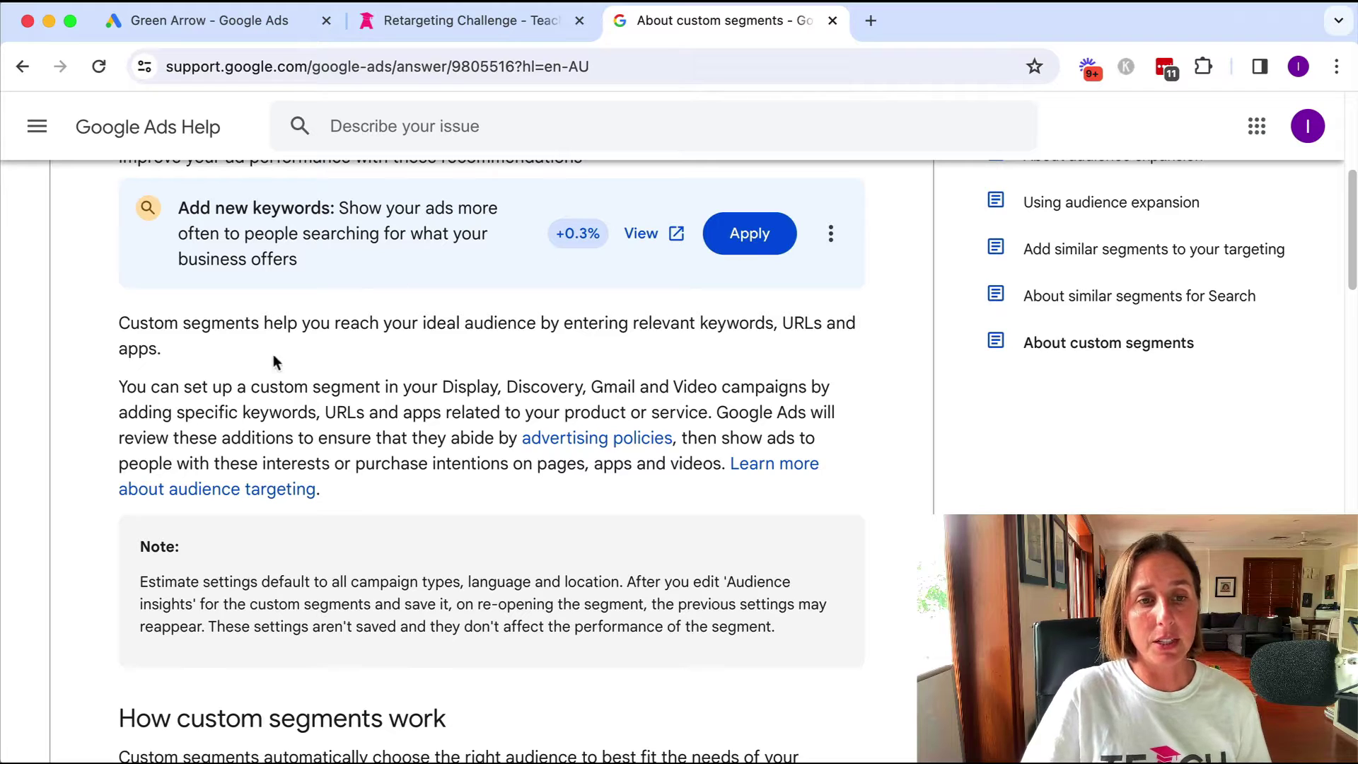
- Highlight the supported campaign types and the phrase about entering relevant keywords, URLs and apps in the custom segments help article
drag(442, 386, 774, 383)
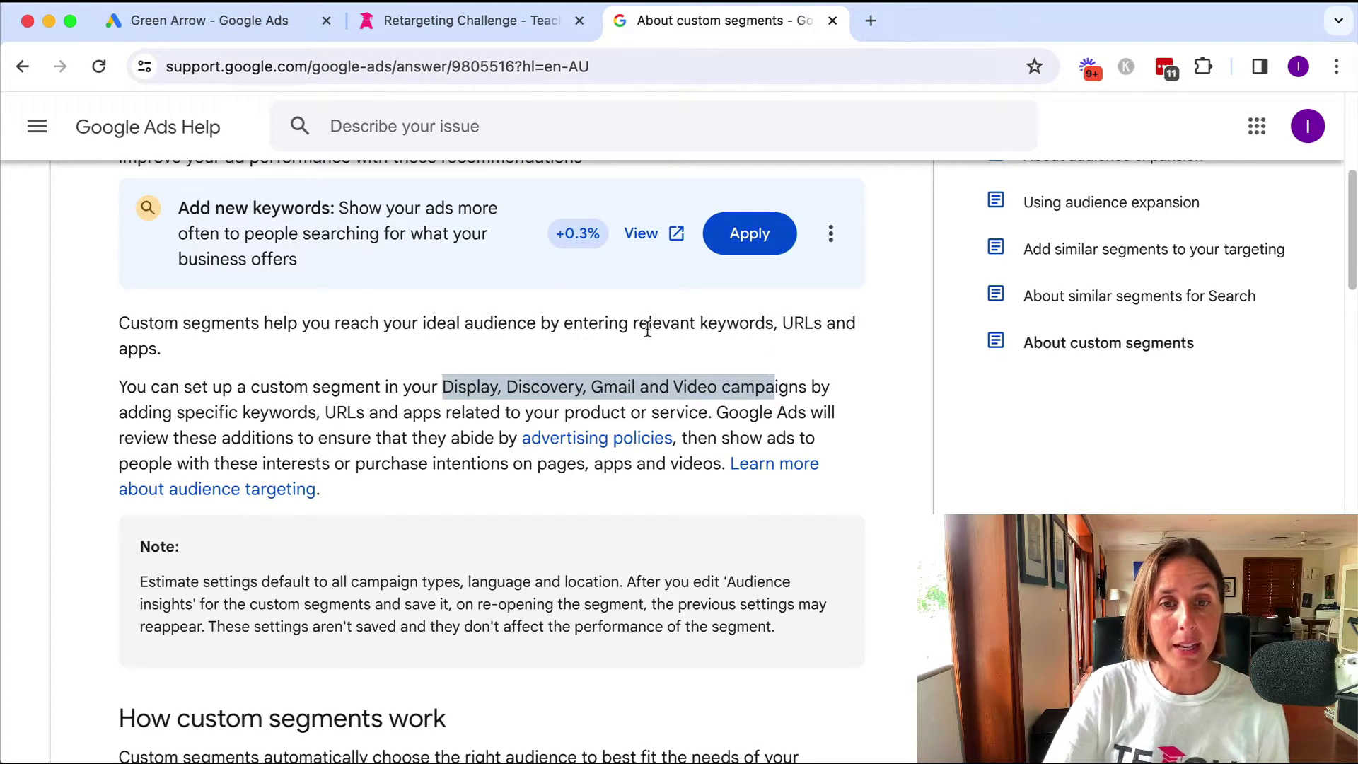
drag(563, 324, 728, 345)
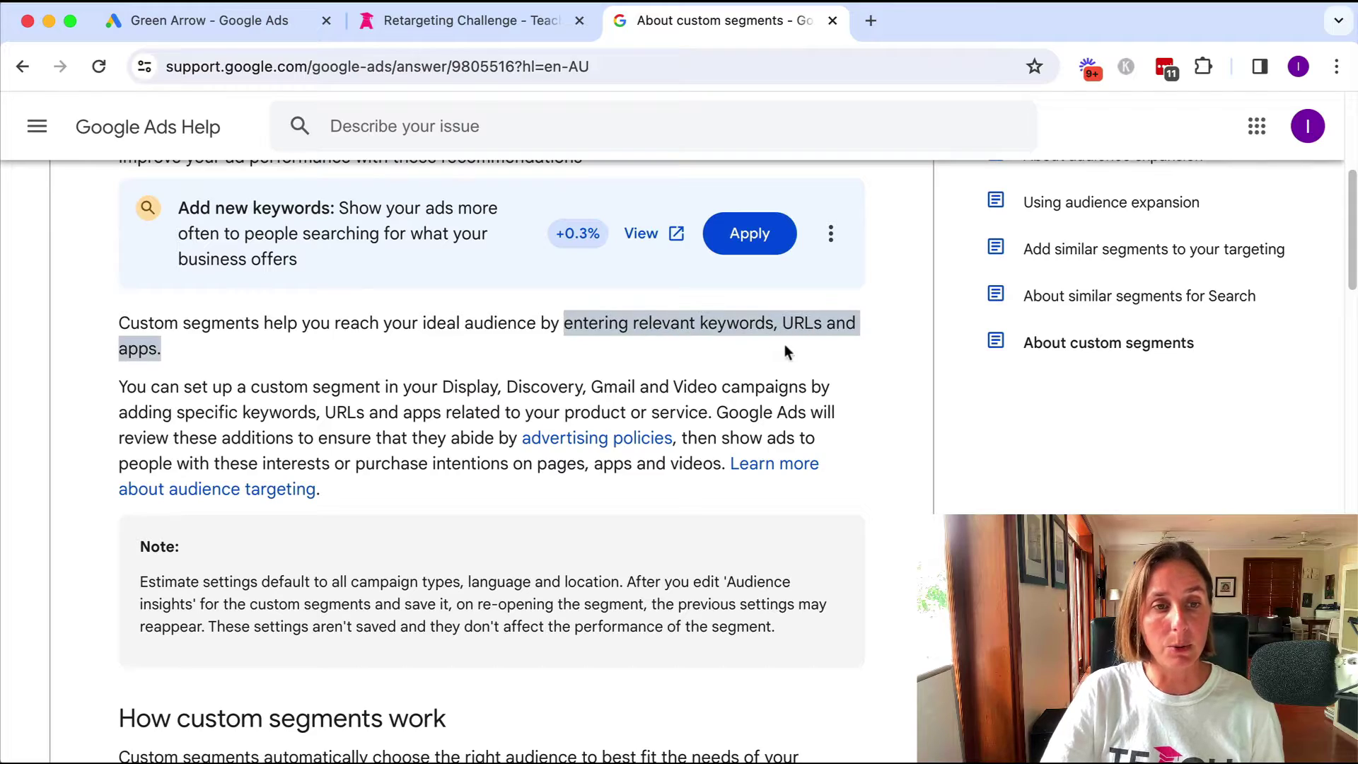
click(270, 362)
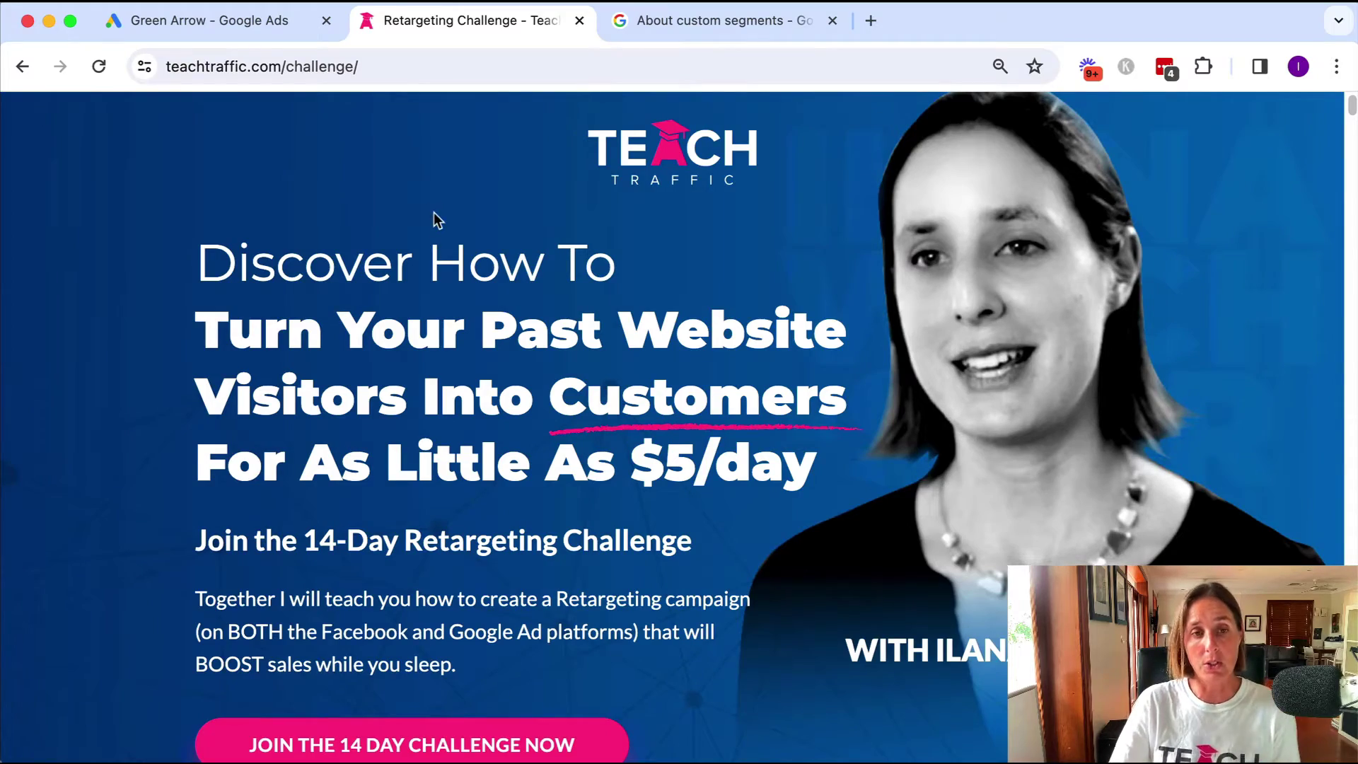
- Look over the opening section of the Retargeting Challenge landing page
scroll(877, 386, down, 3)
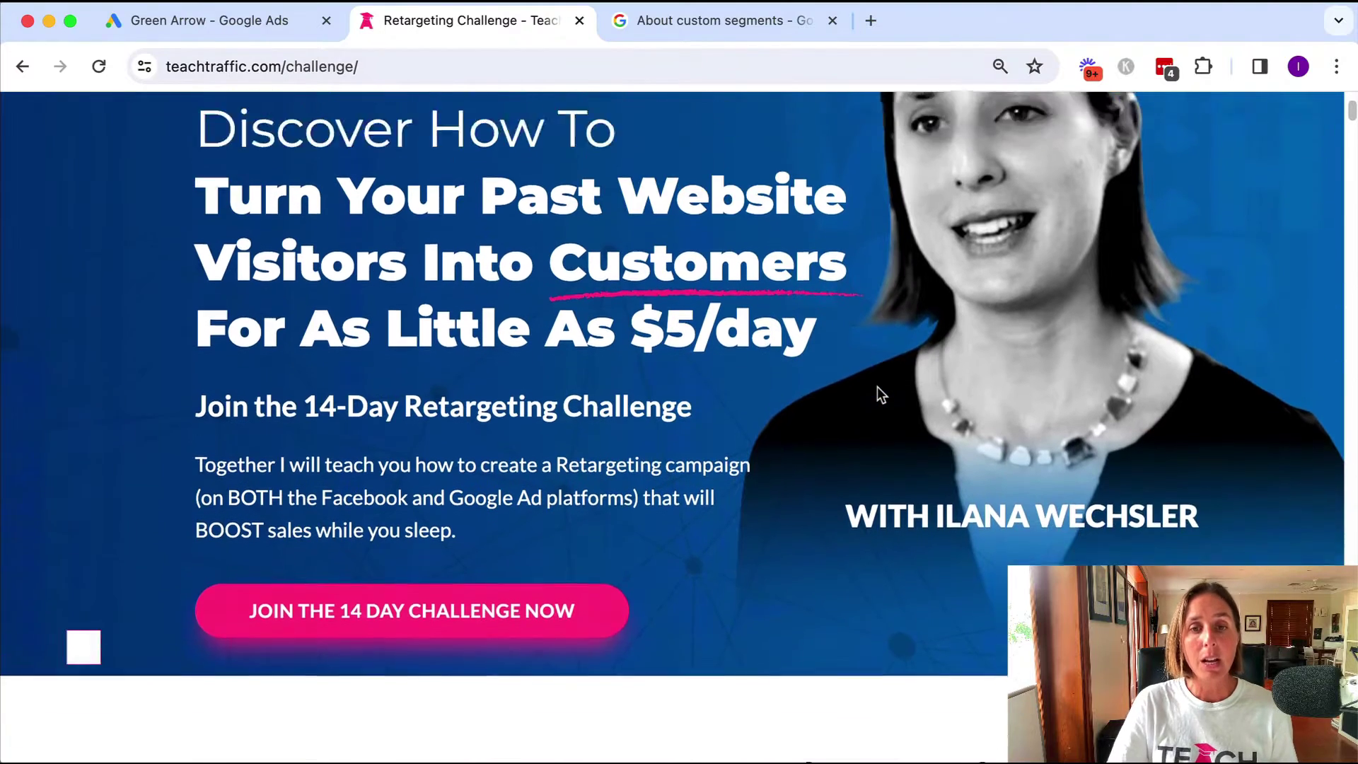
scroll(877, 386, up, 2)
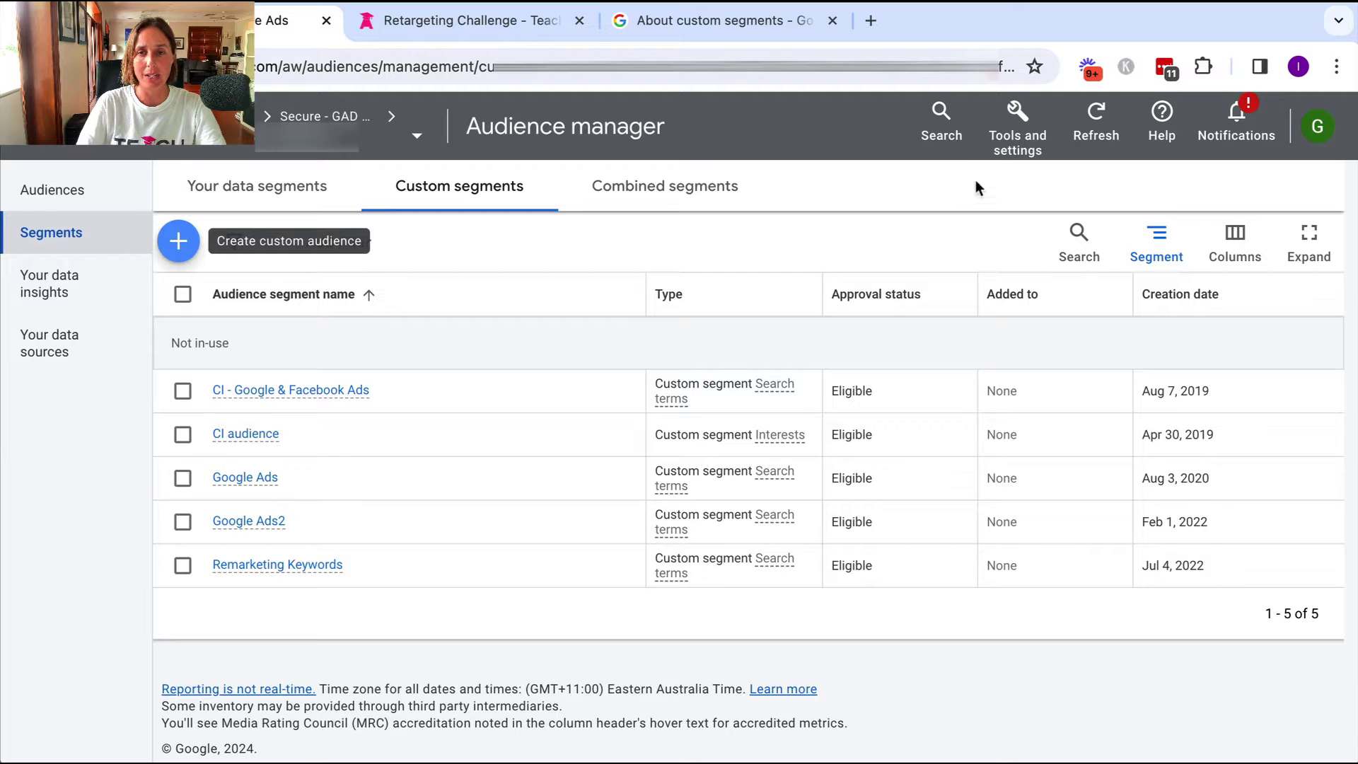
- Locate Audience manager among the Shared Library tools of Google Ads, staying on the custom segments list
click(1010, 138)
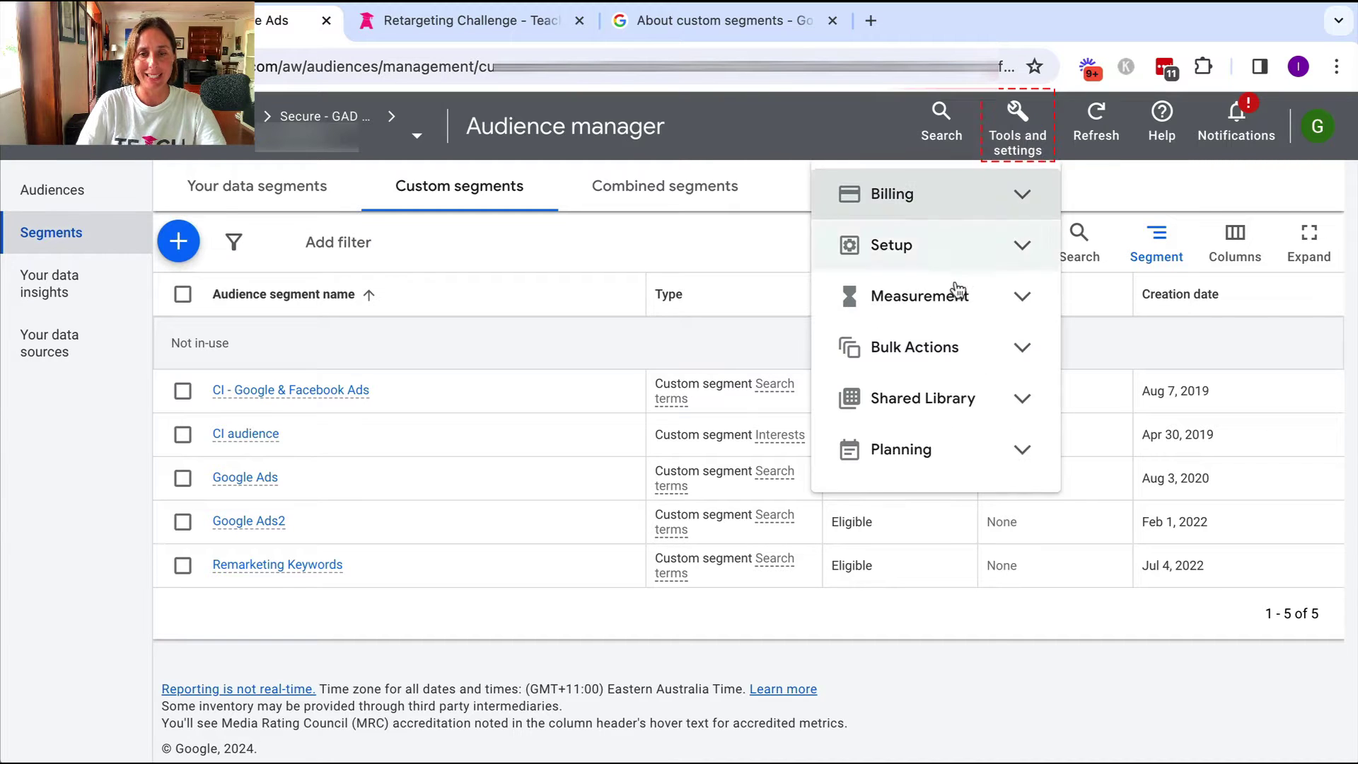
click(919, 400)
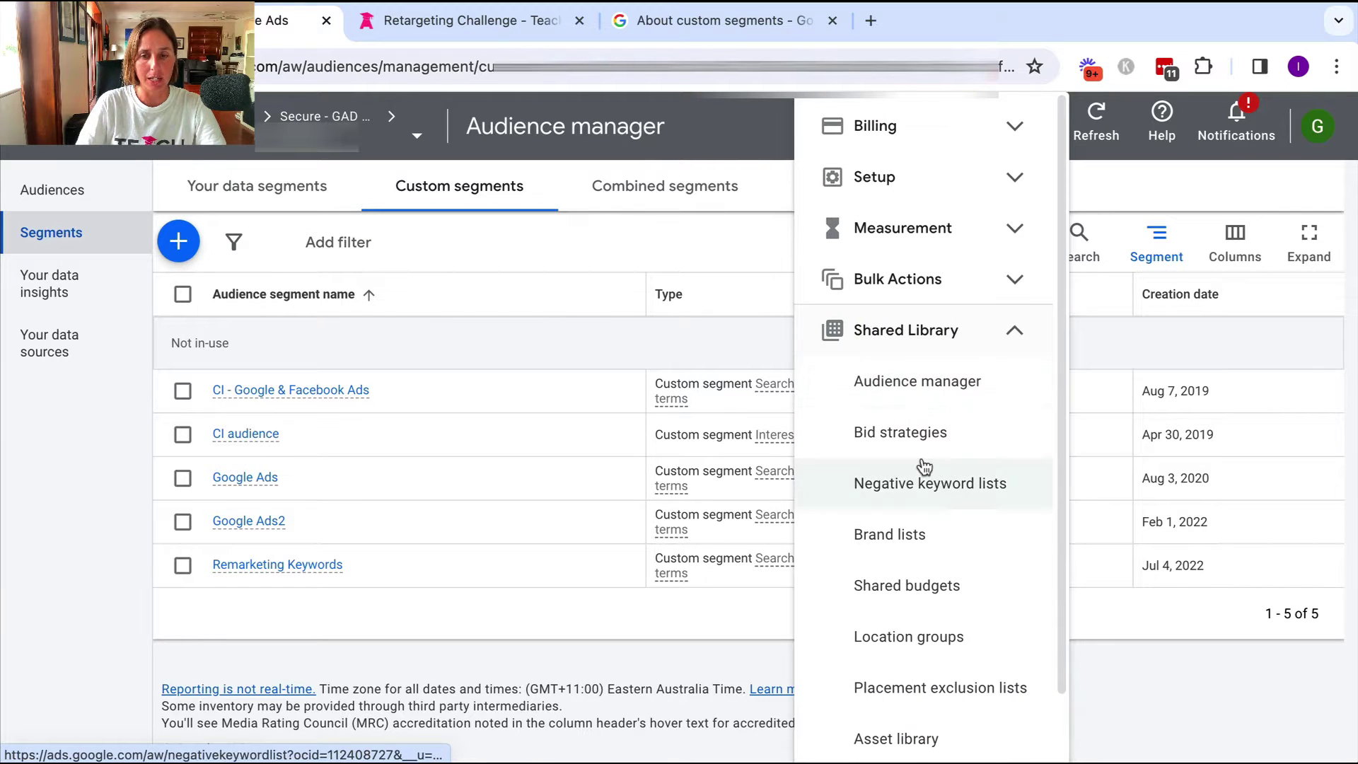
scroll(925, 467, down, 1)
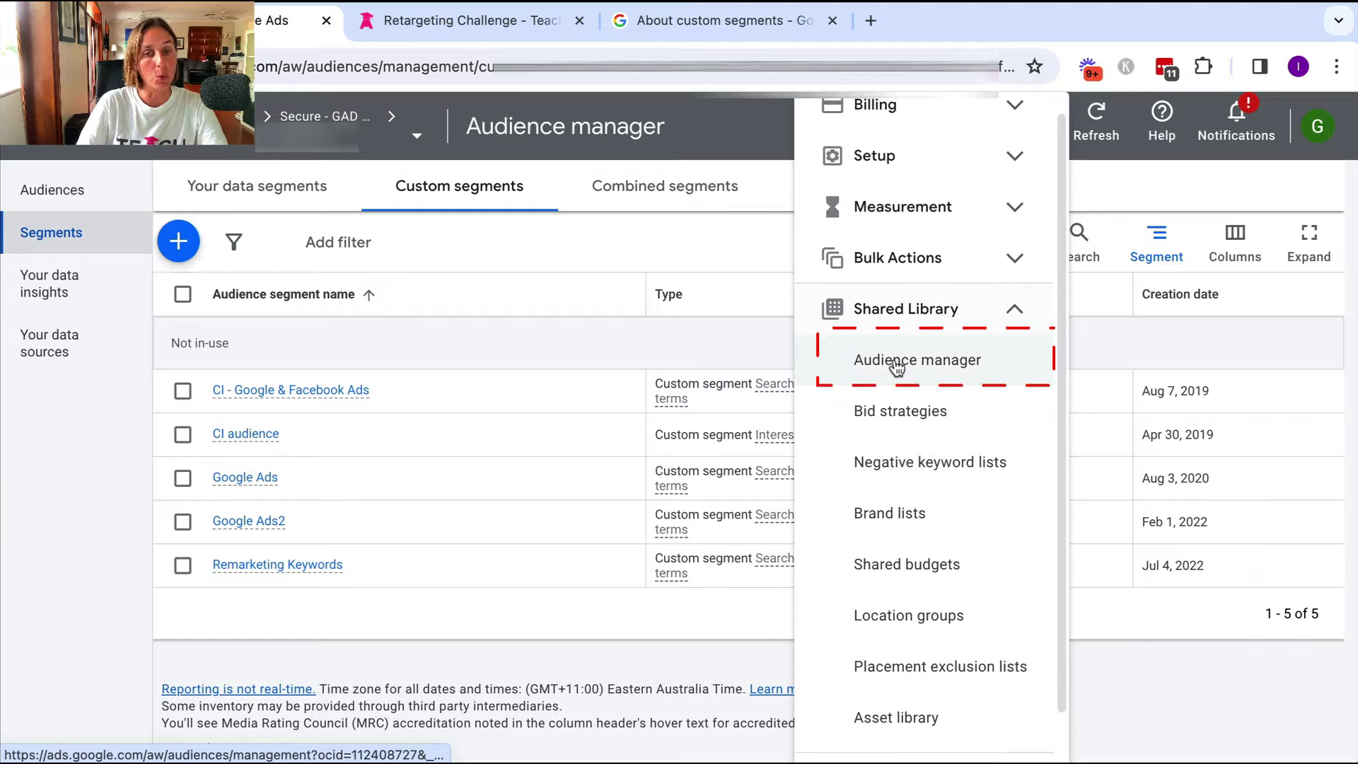
click(736, 135)
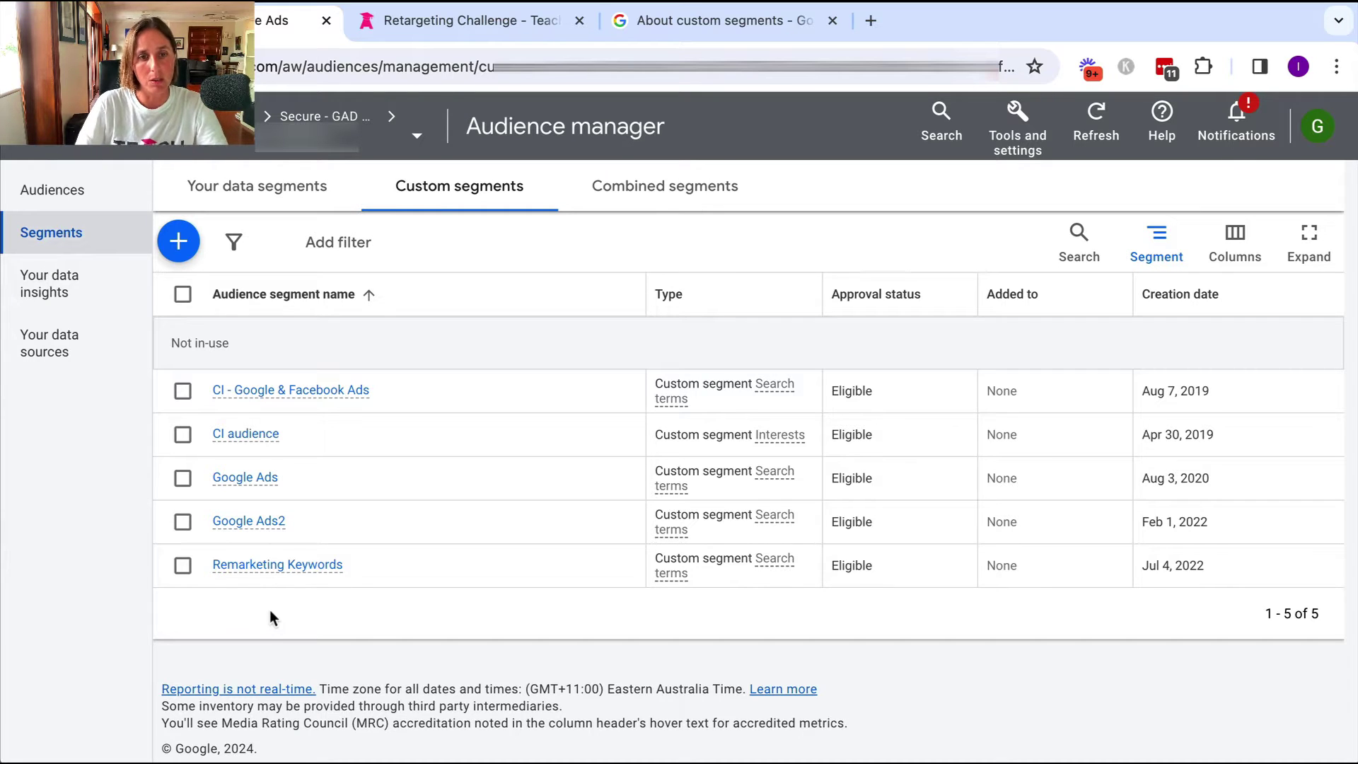
- Create a new custom segment named "Retargeting Challenge" that includes people who searched for any of these terms on Google
click(182, 242)
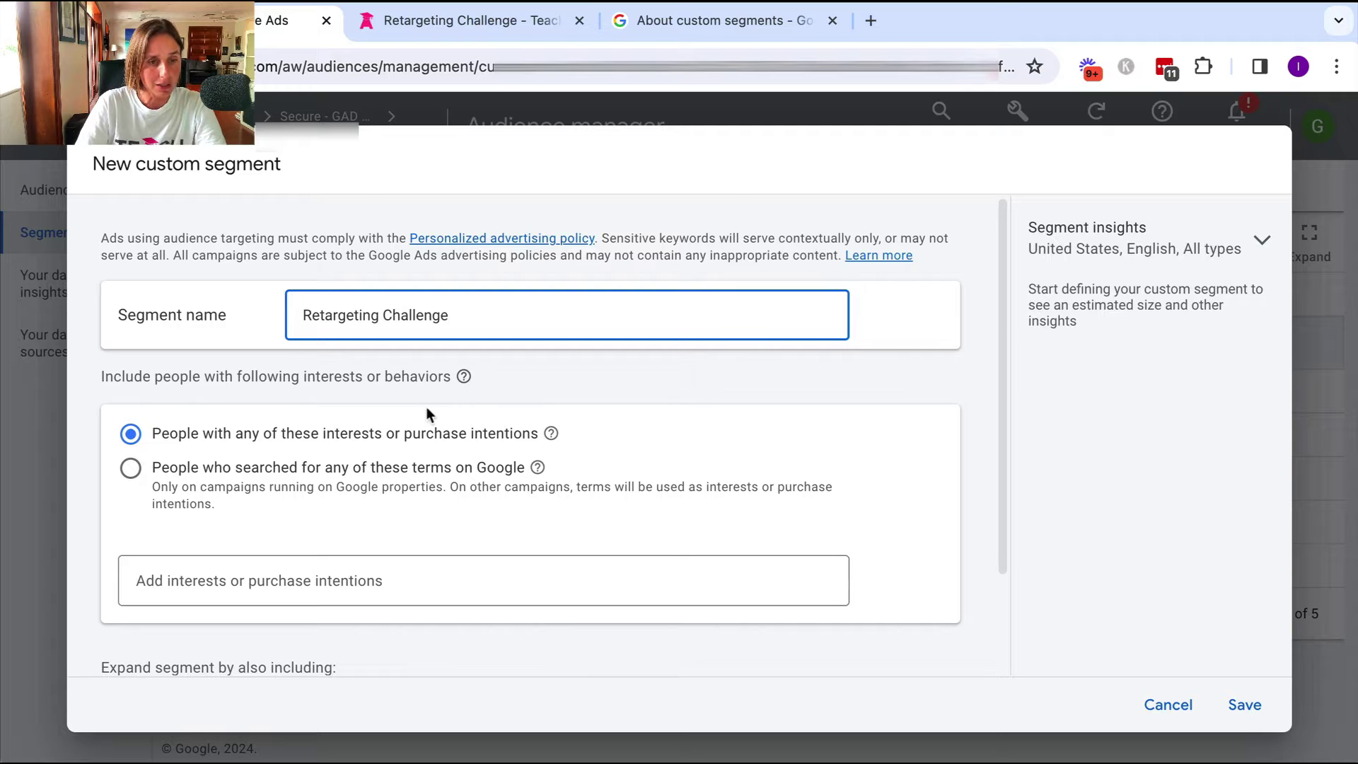
click(230, 488)
scroll(230, 487, down, 2)
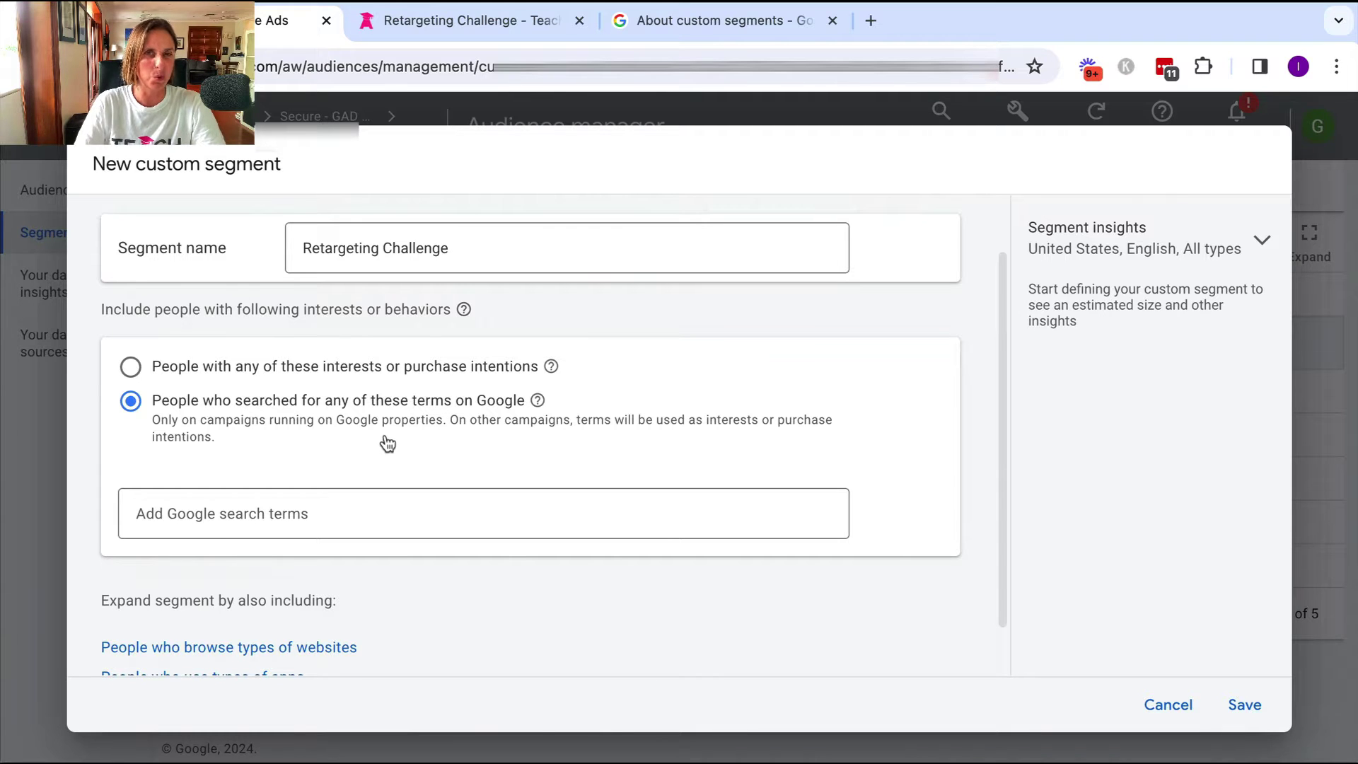
- Look up search term ideas for "retargeting campaig" and add the suggested term "retargeting ads" to the segment
click(355, 514)
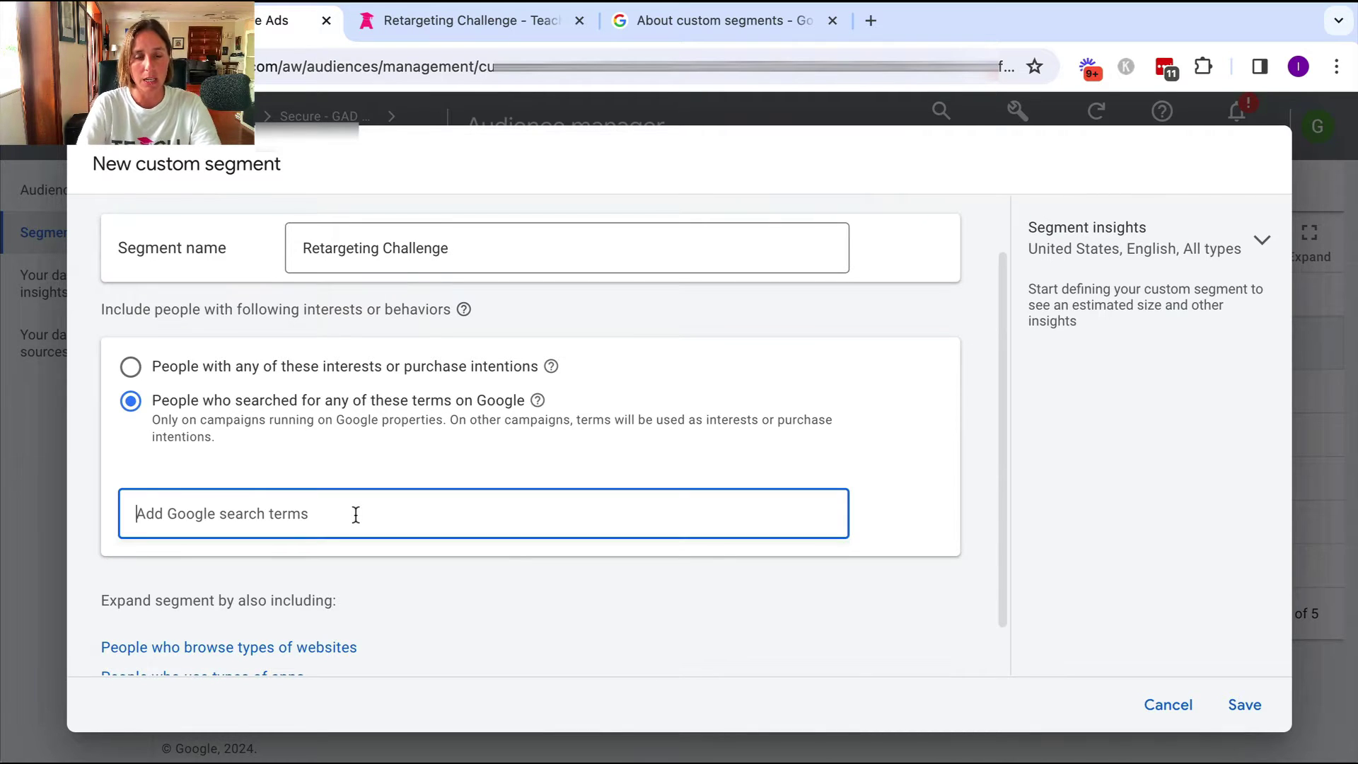
text(retargeting camapg)
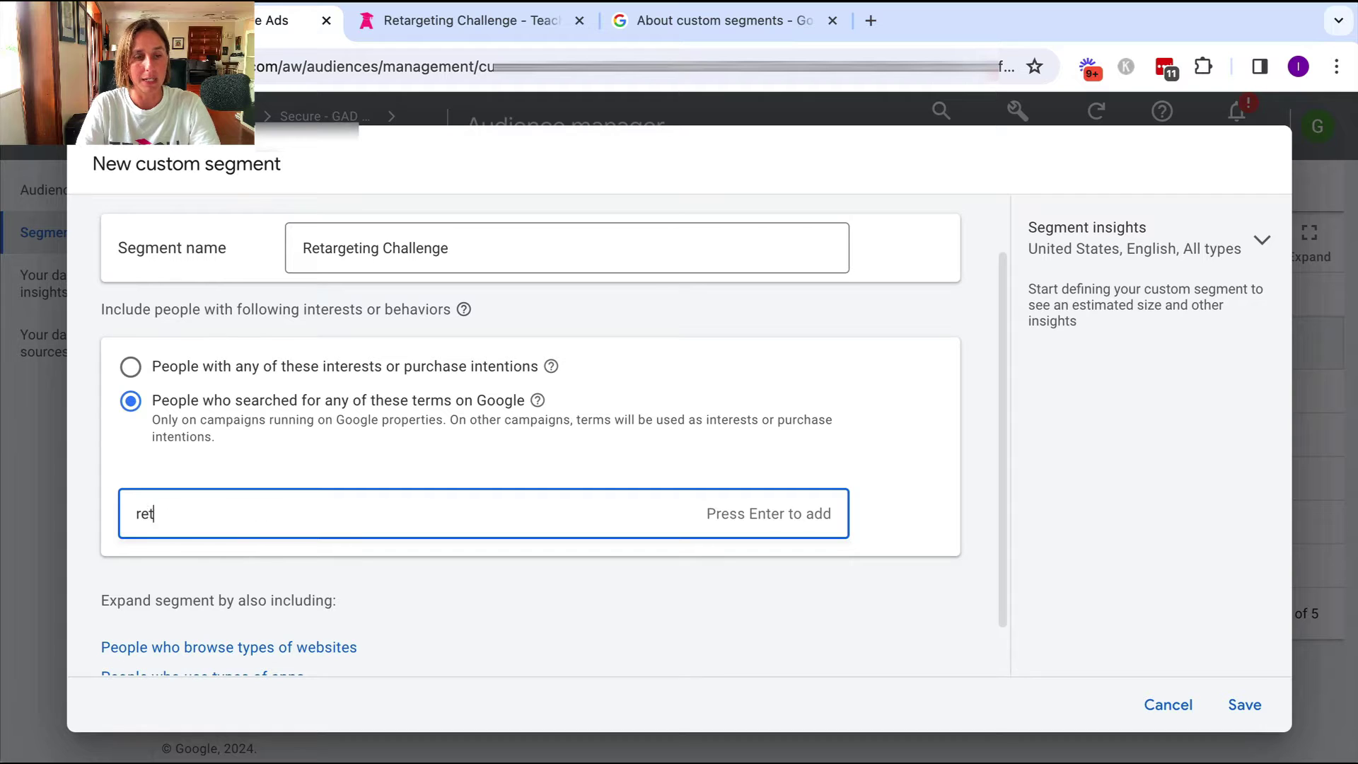
key(BackSpace)
key(BackSpace)
key(BackSpace)
text(paig)
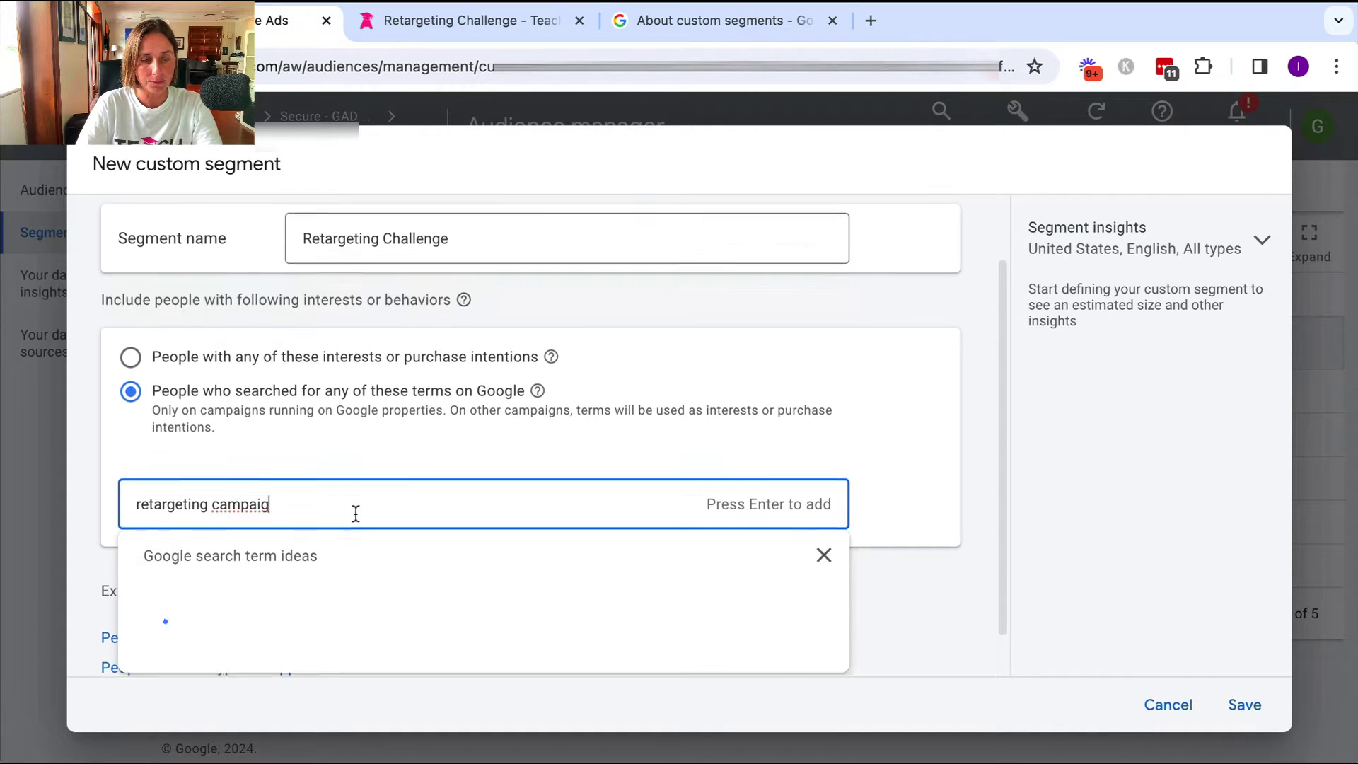
click(203, 570)
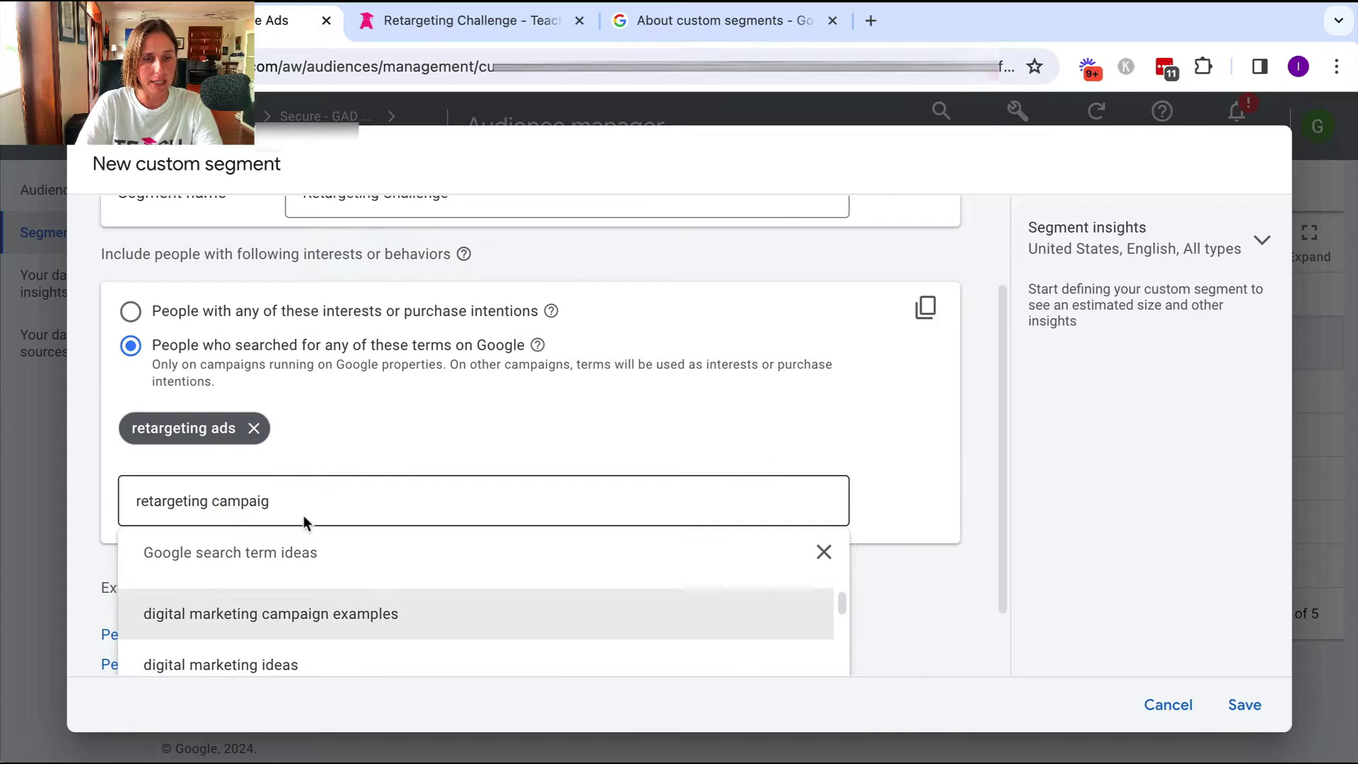
- Add the suggested term "google ads campaign" and the custom term "retargeting campaign" to the segment
scroll(424, 559, down, 1)
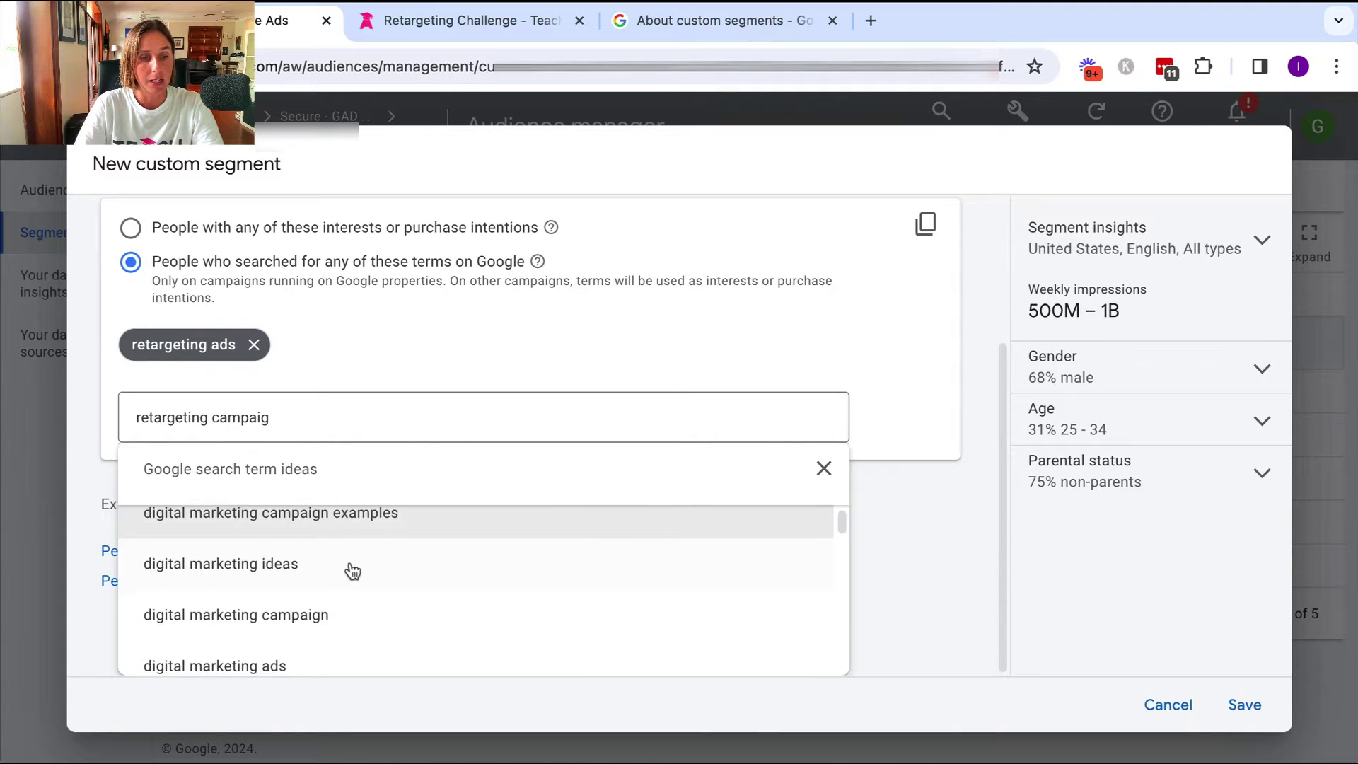
scroll(213, 594, down, 1)
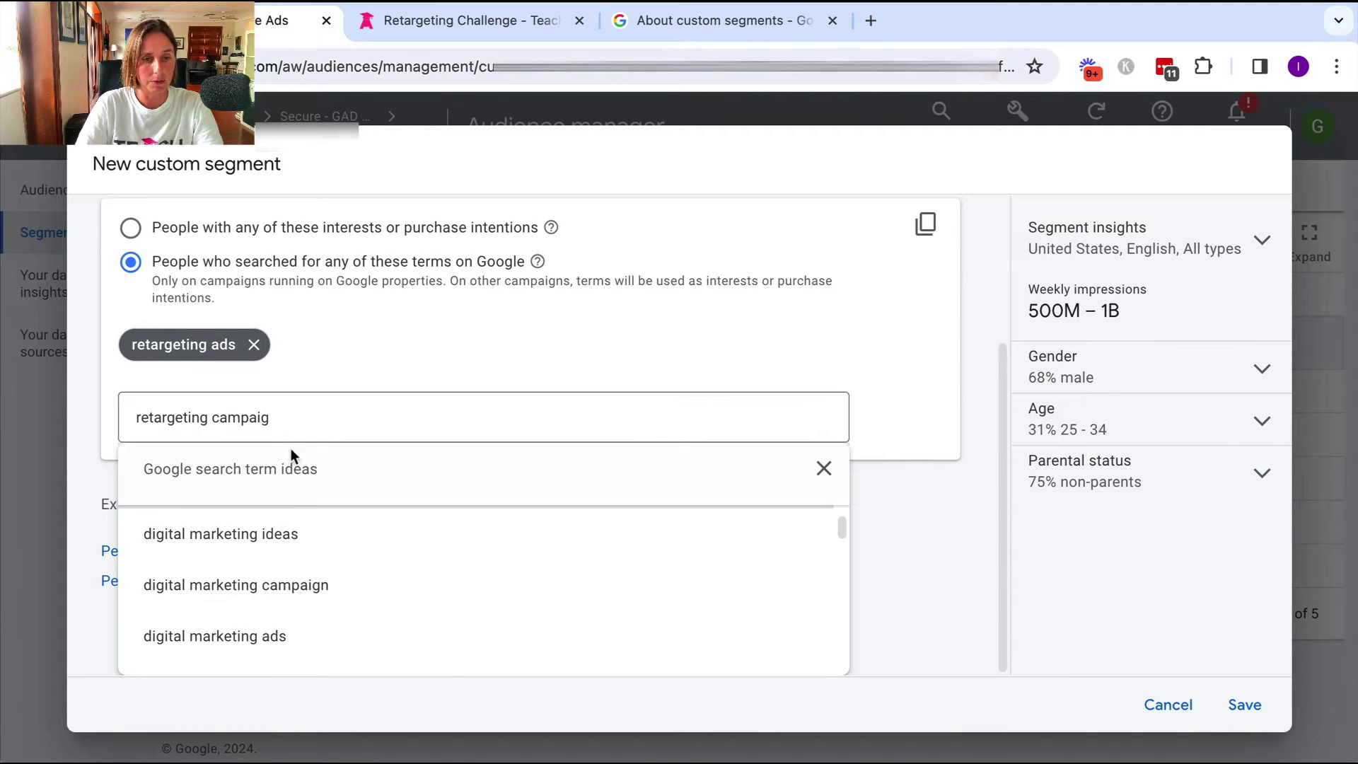
click(292, 418)
text(n)
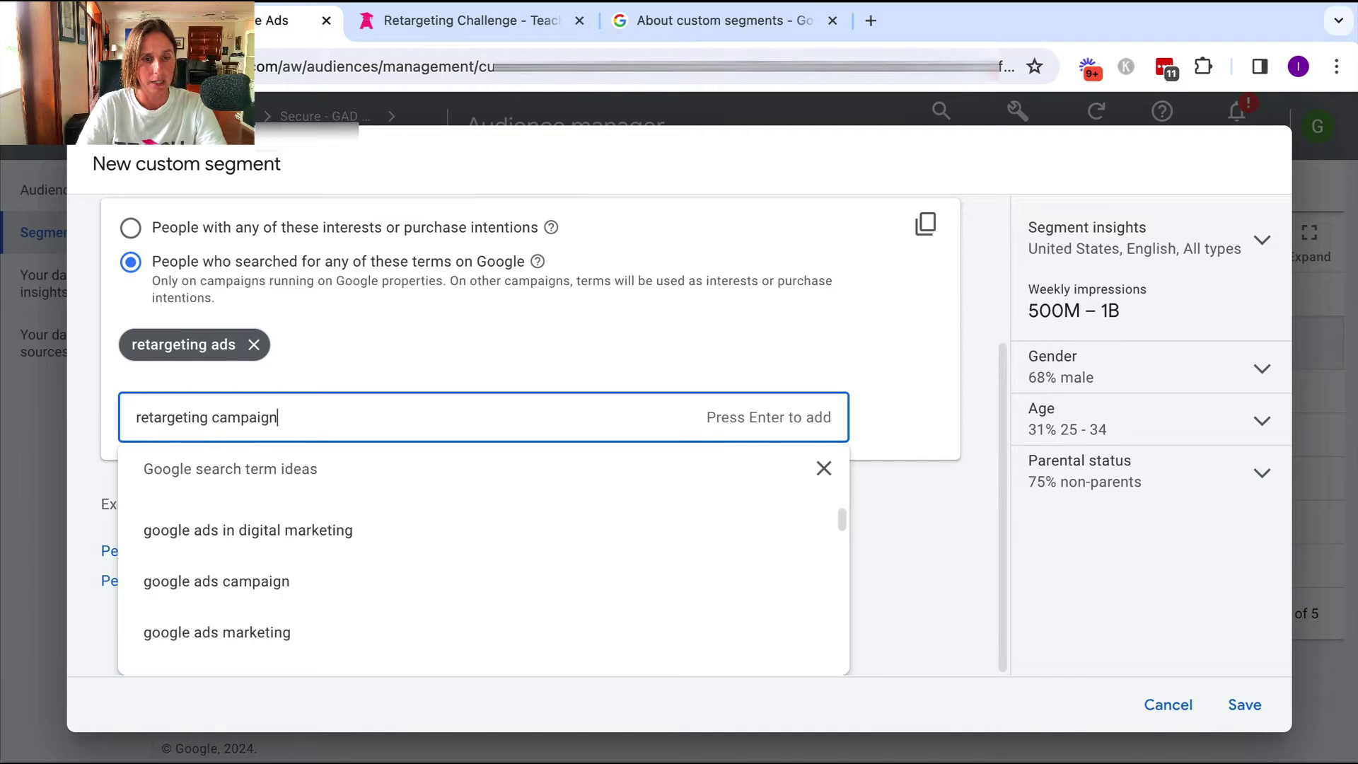
click(225, 582)
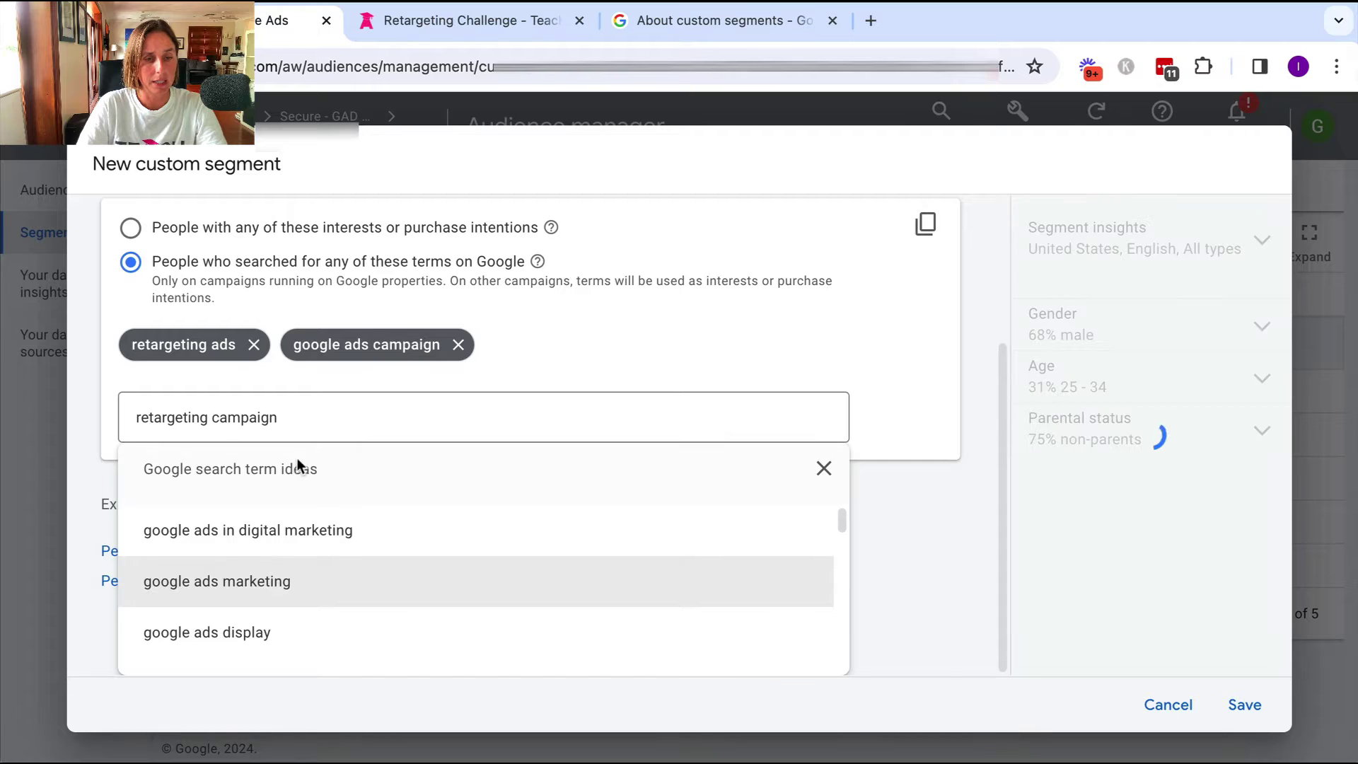
click(309, 419)
key(Return)
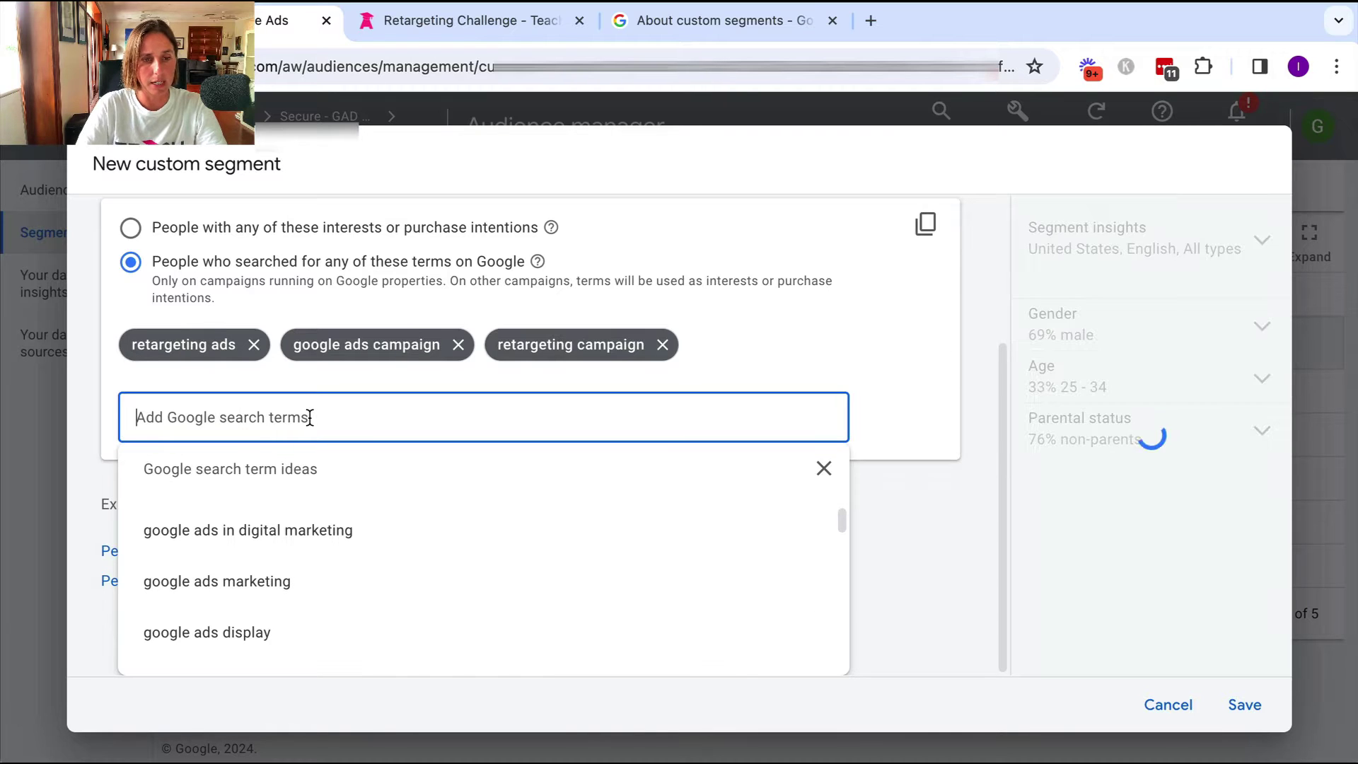
- Add "facebook retargeting" and "google retargeting" as Google search terms
text(faceboo)
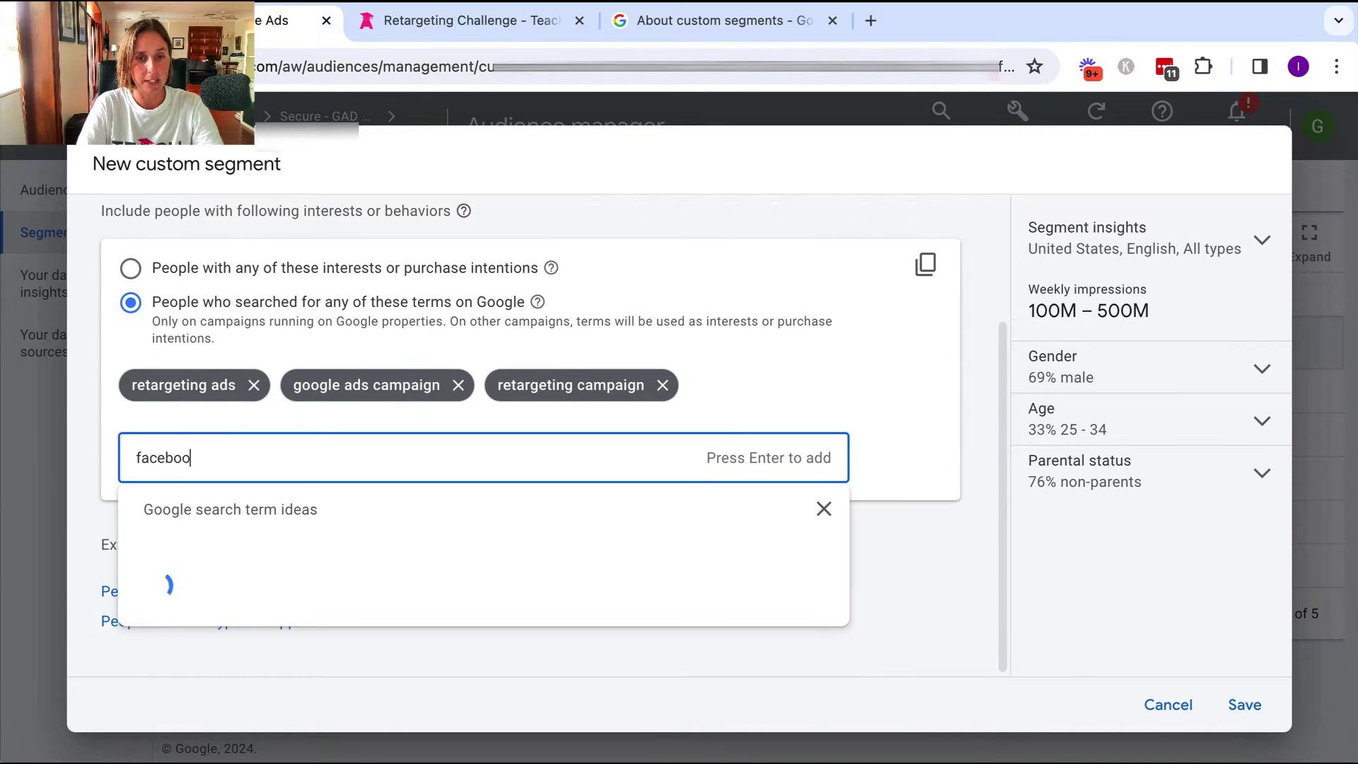
text(k retargeting)
key(Return)
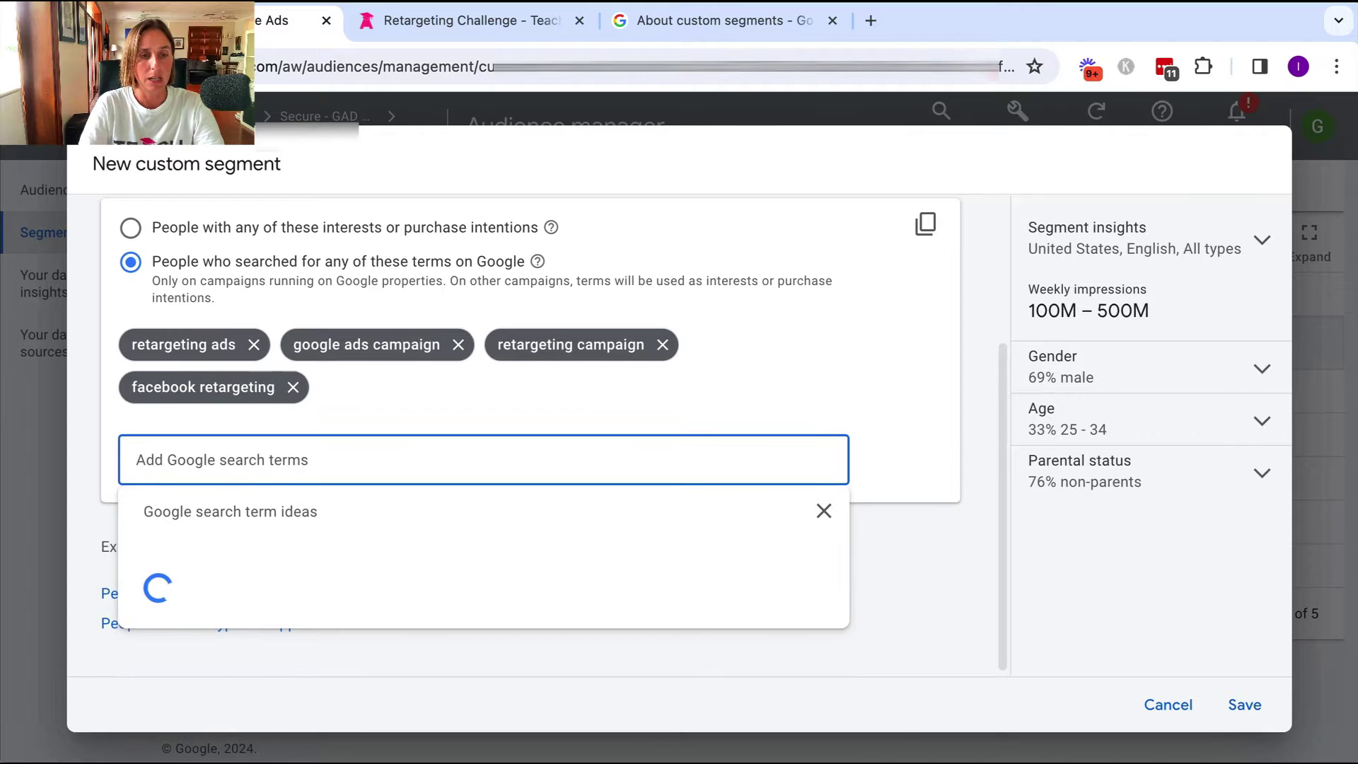
text(google retargeting)
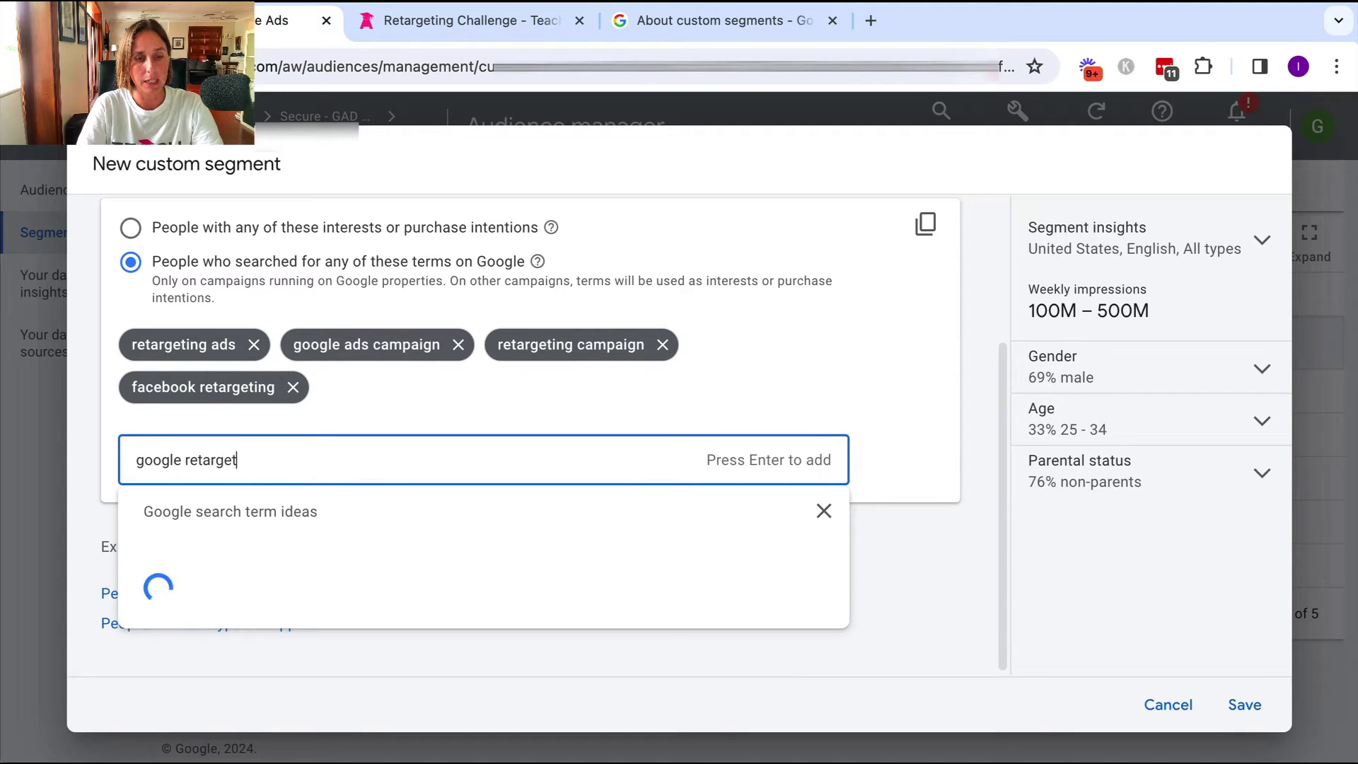
key(Return)
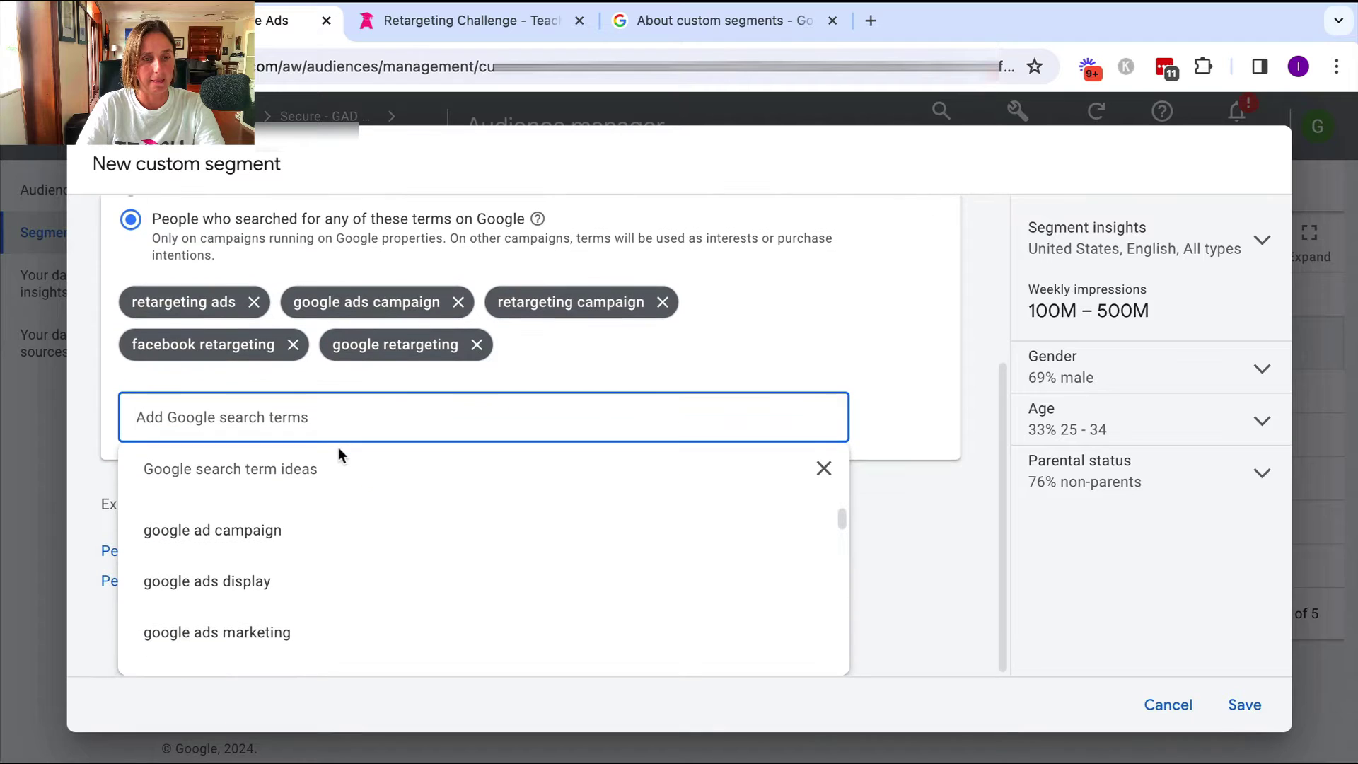
- Add the suggested search terms "google ad campaign", "google ads marketing", "create google ads account" and "google ad account"
click(191, 541)
scroll(256, 550, down, 1)
scroll(256, 550, down, 1)
scroll(257, 558, up, 1)
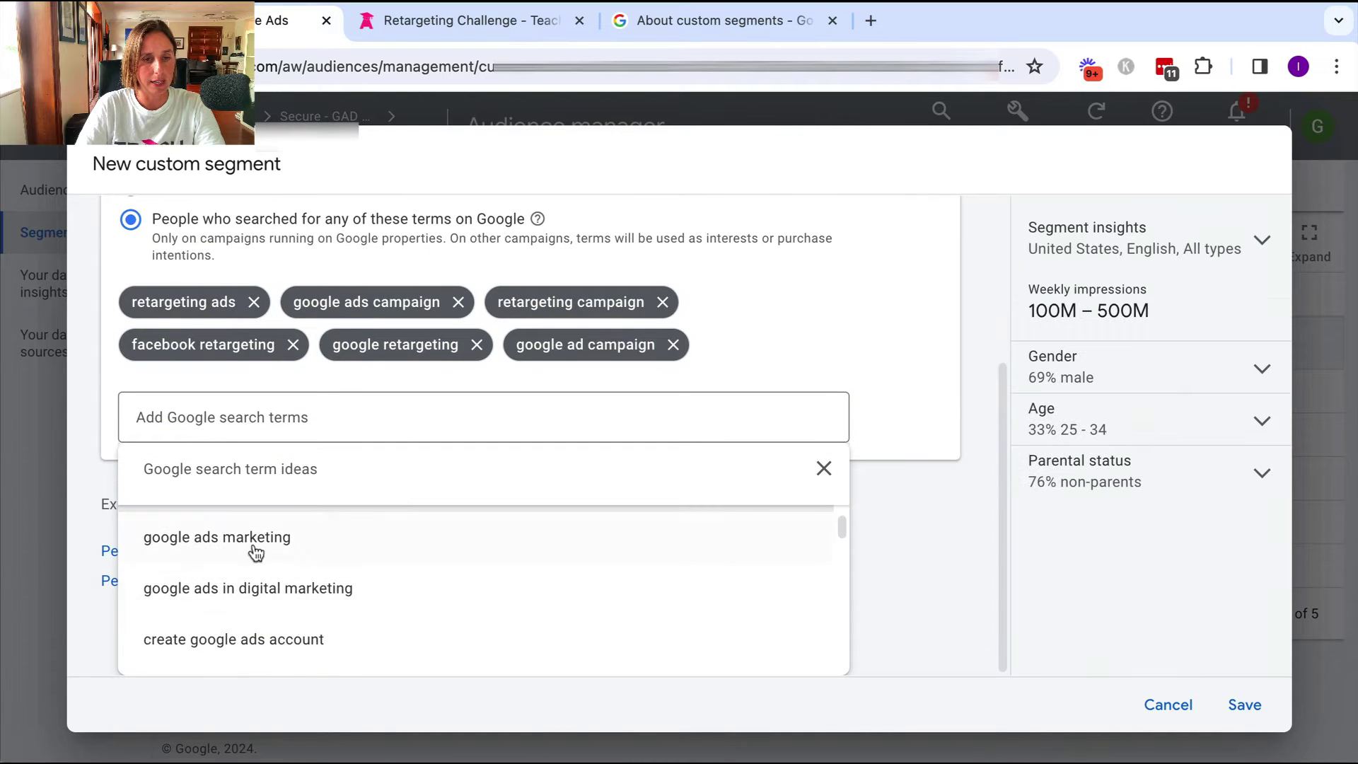
click(257, 555)
scroll(280, 589, down, 1)
click(275, 595)
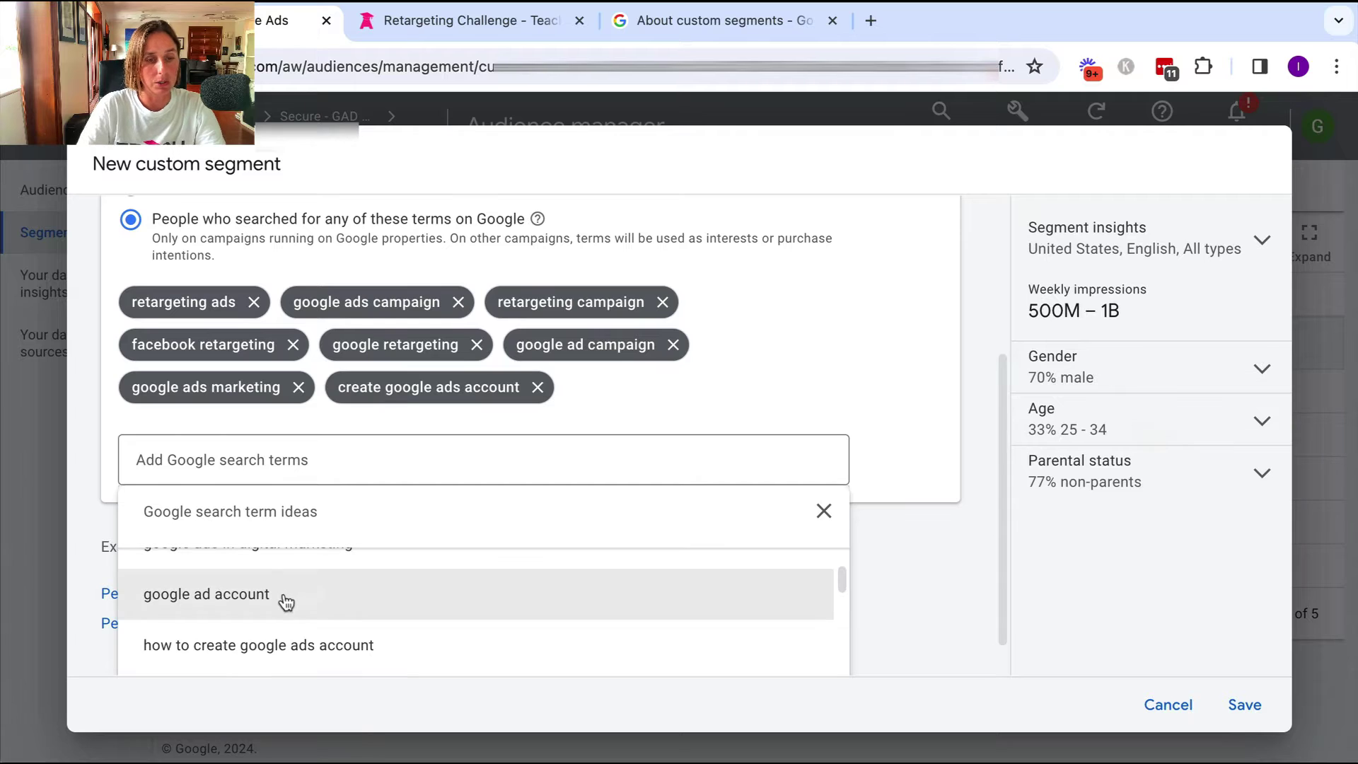
scroll(345, 638, down, 1)
scroll(916, 584, down, 1)
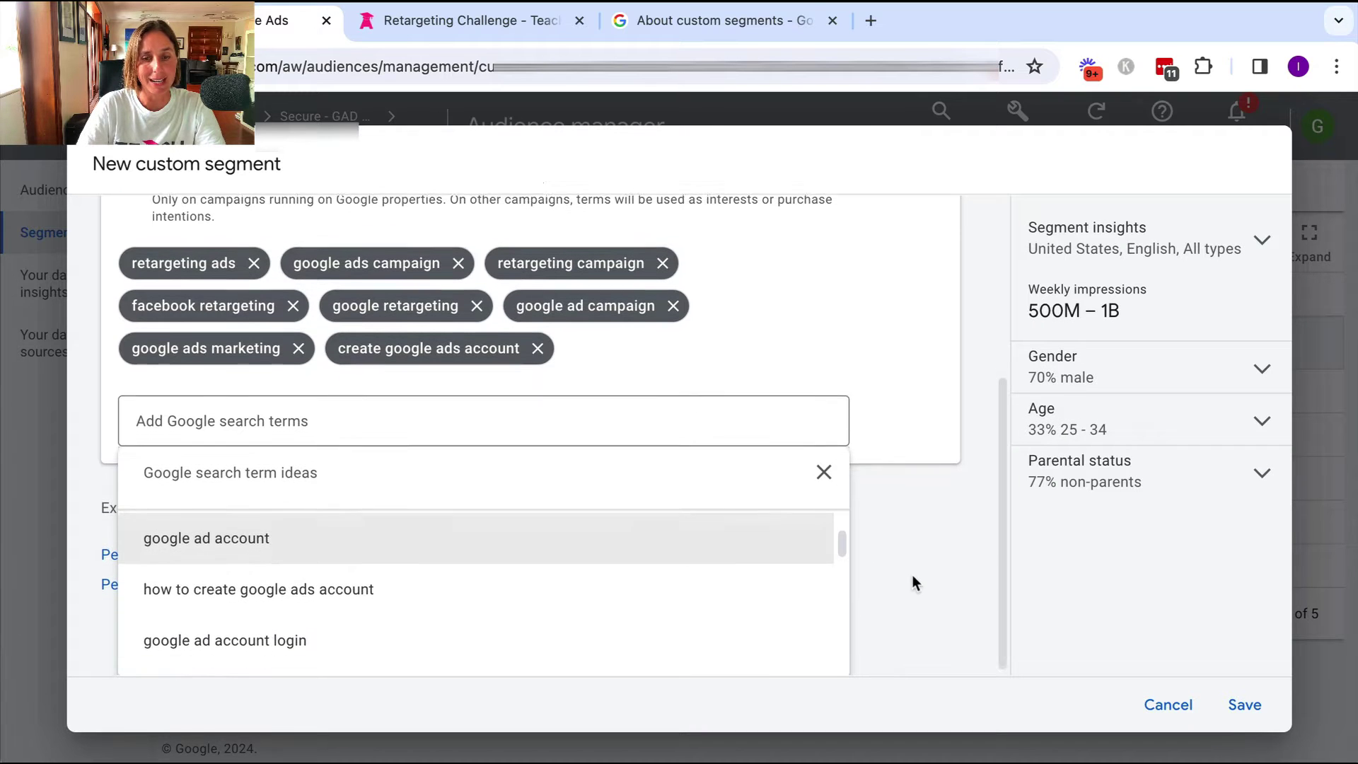
scroll(283, 573, up, 1)
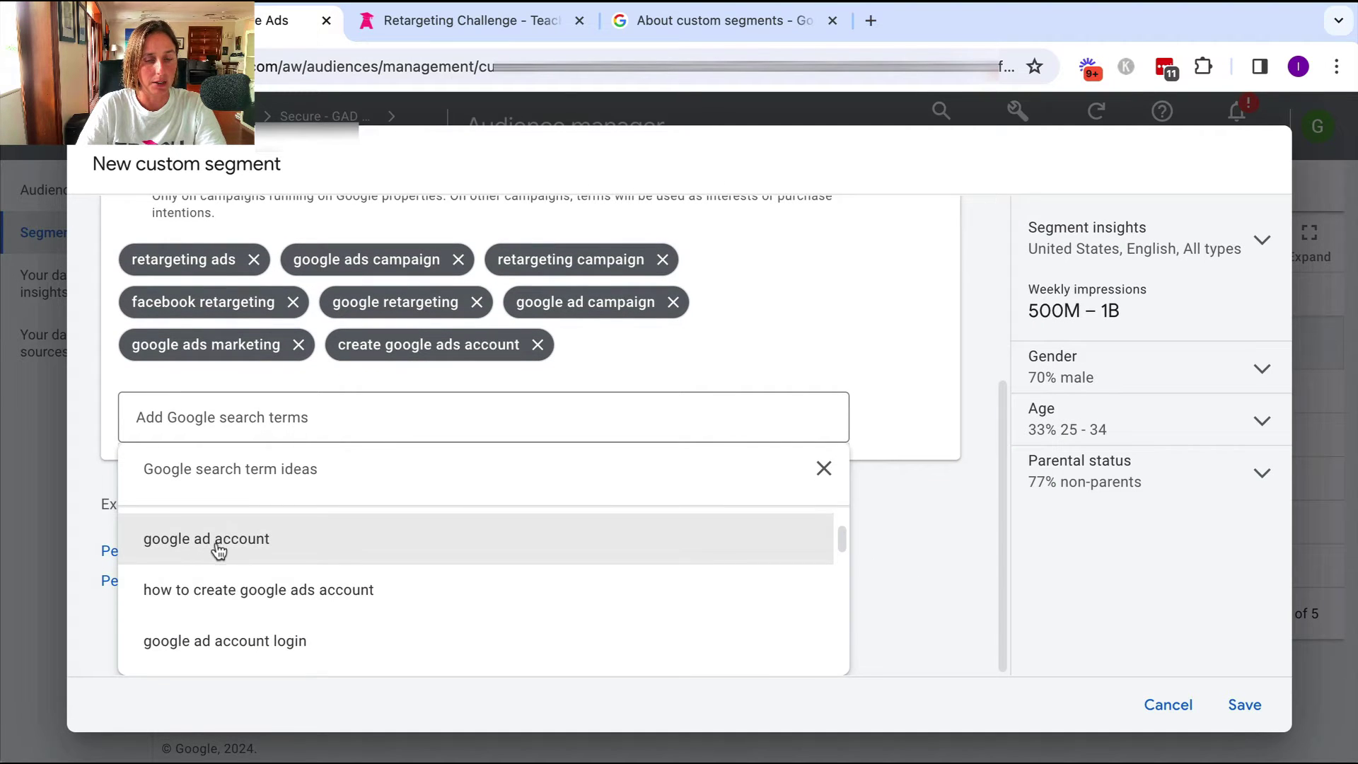
click(219, 539)
- Look up ideas for "facebook ad" and add the suggested terms "facebook ad manager" and "facebook business manager account"
click(262, 429)
text(fa)
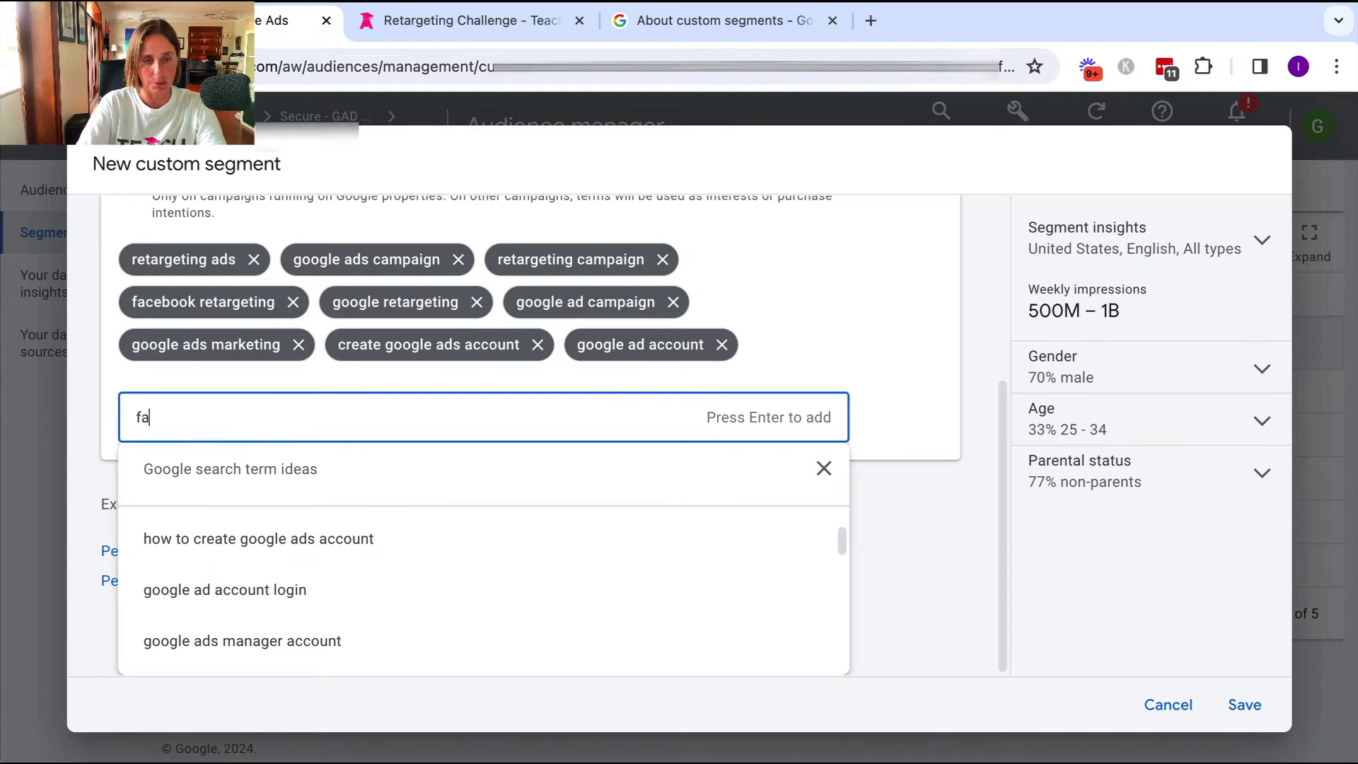
text(cebook ad)
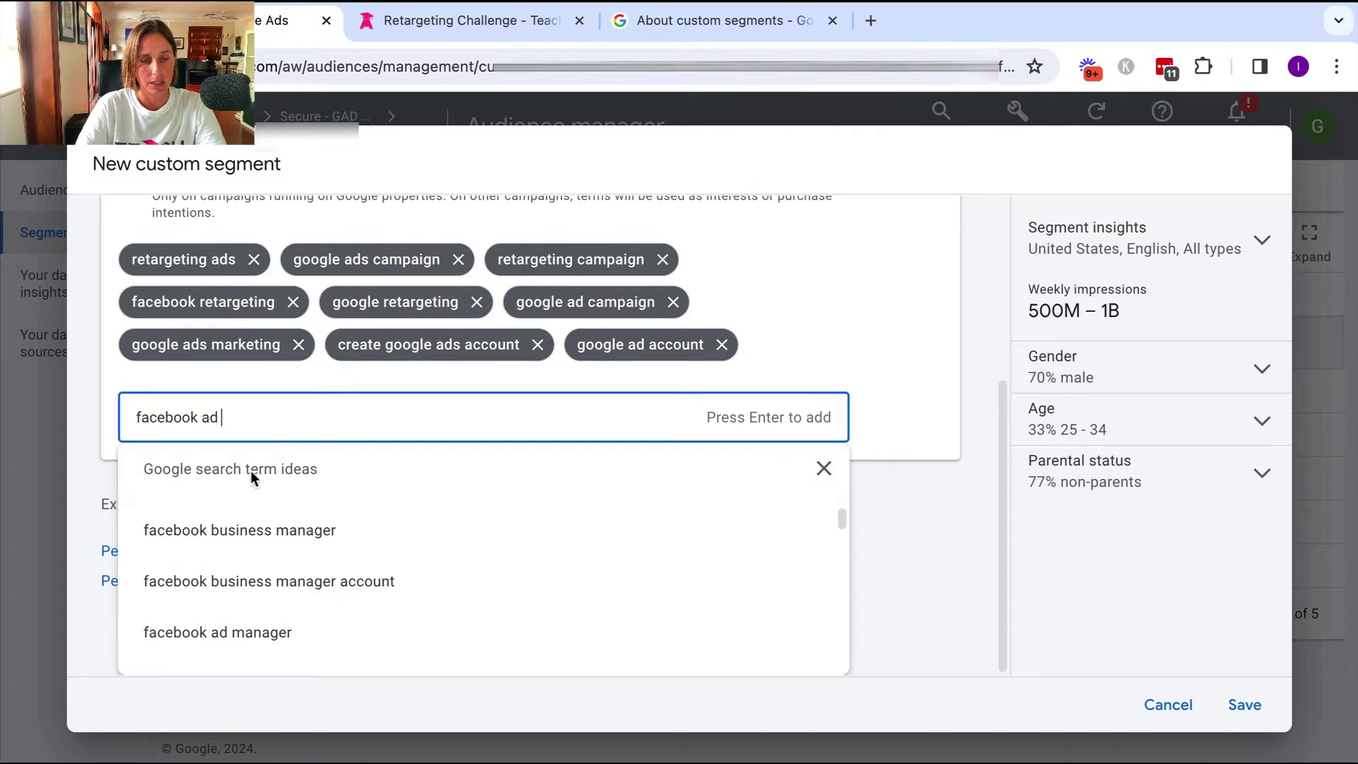
click(215, 633)
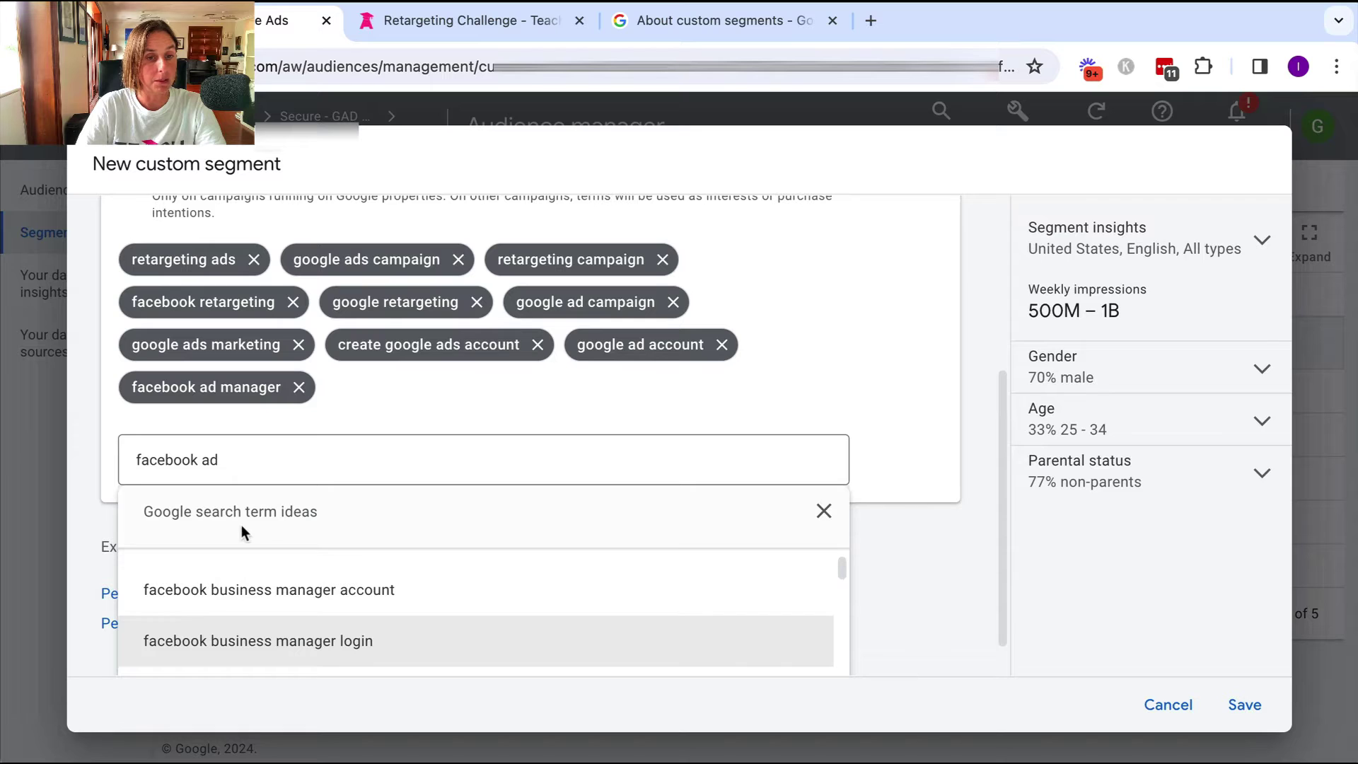
click(244, 595)
click(855, 405)
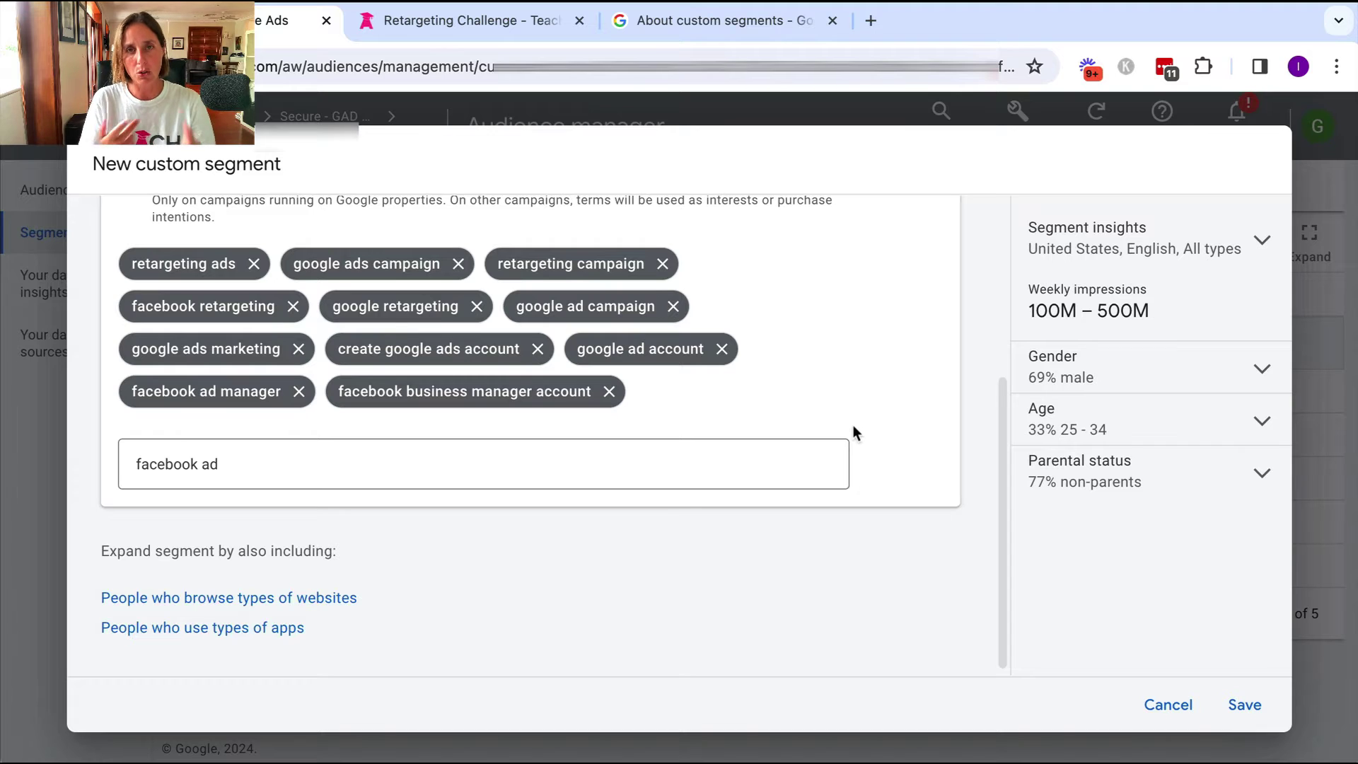
- Replace the term lookup with "youtube ad" and add the suggested term "google ads for youtube"
click(655, 464)
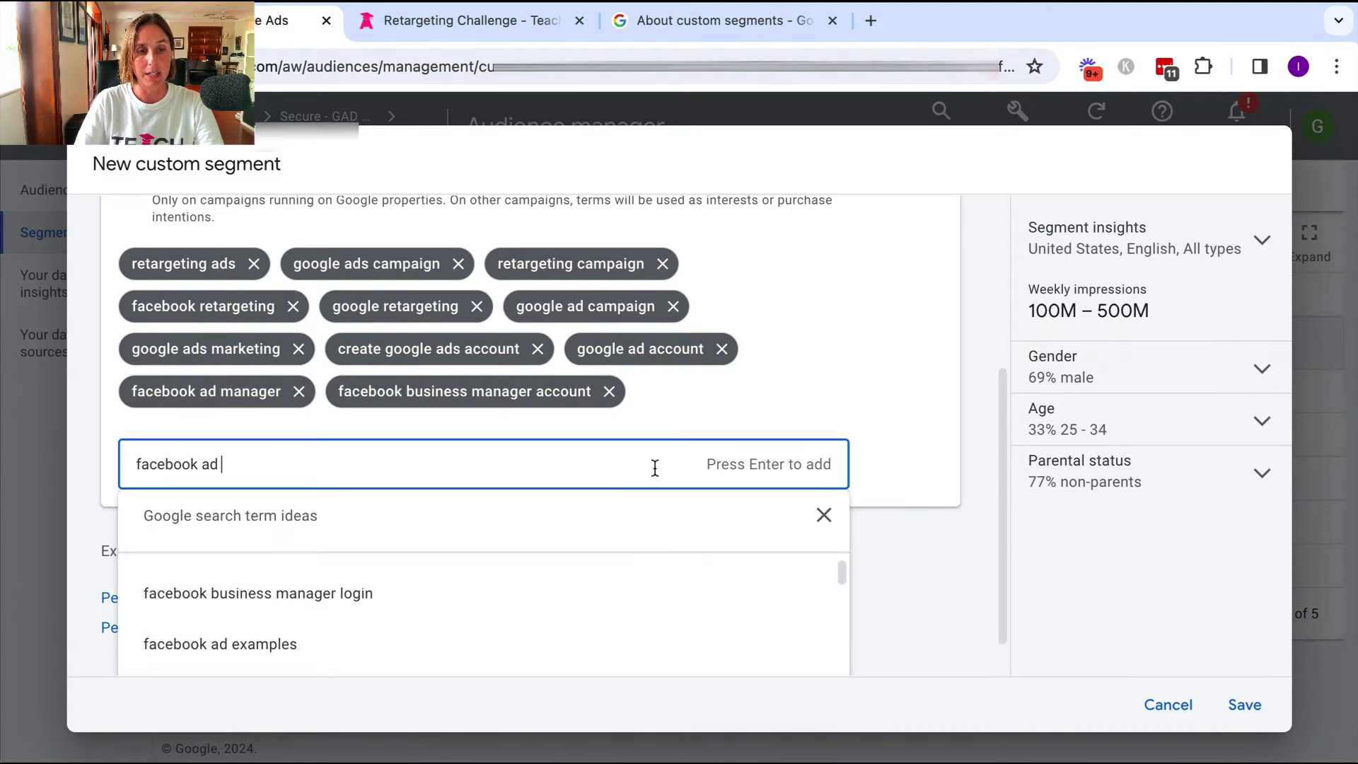
drag(279, 460, 135, 465)
text(youtube ad)
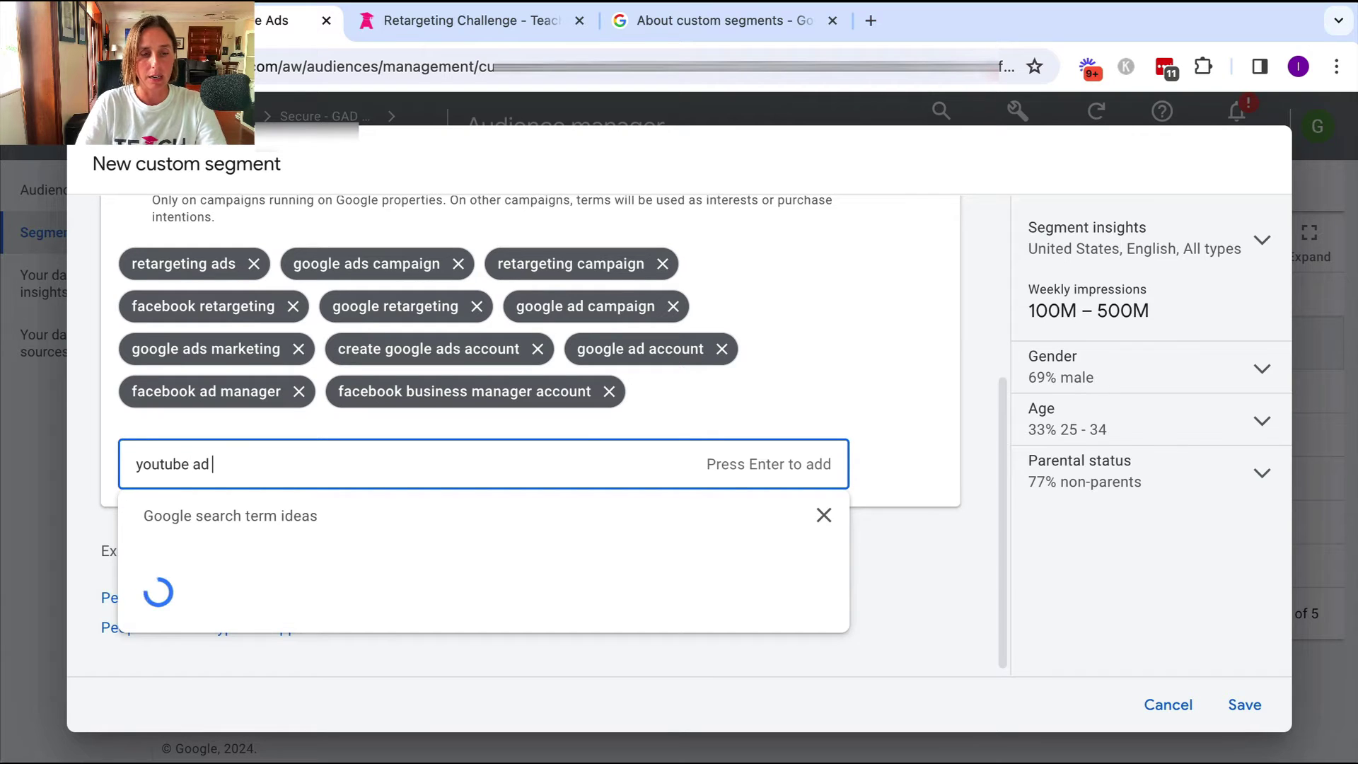
click(197, 581)
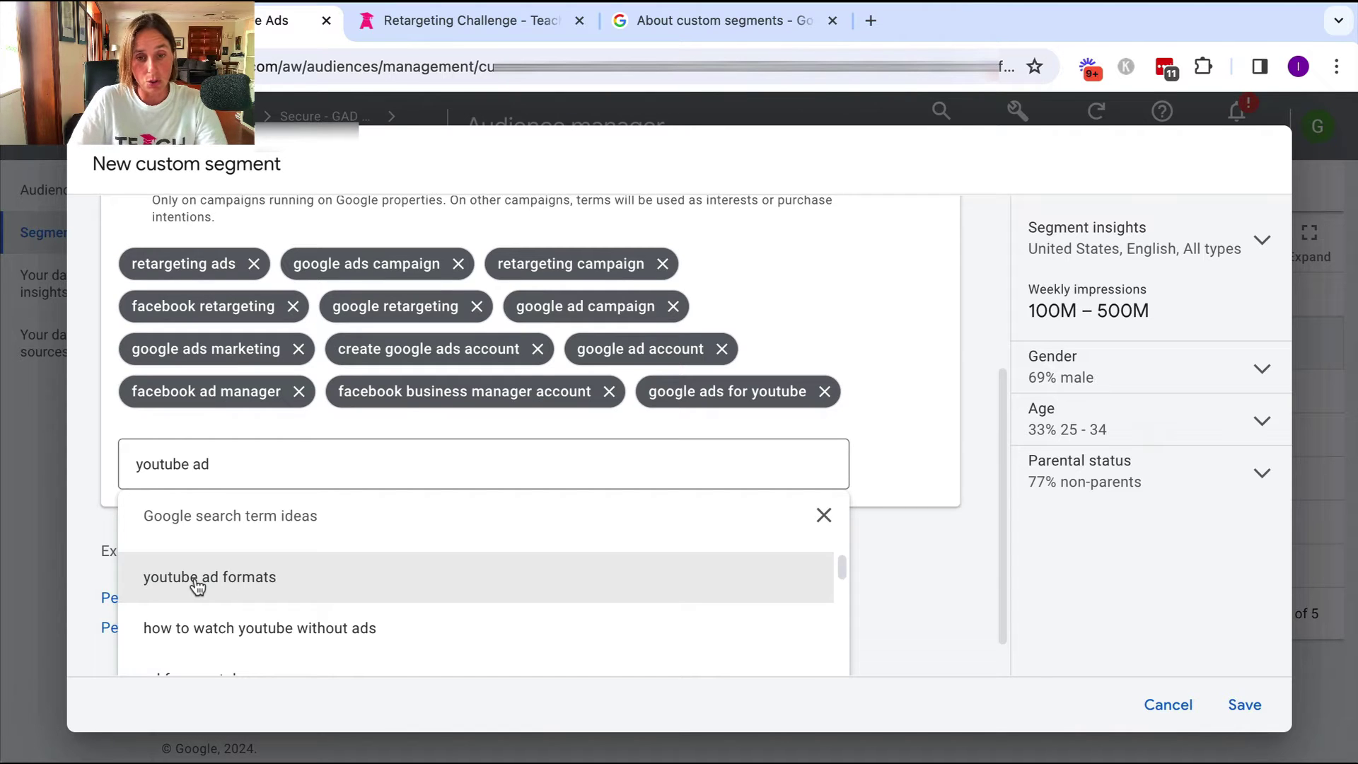
- Add the suggested search term "youtube ad formats" and dismiss the list of term ideas
scroll(158, 585, down, 2)
scroll(198, 585, up, 1)
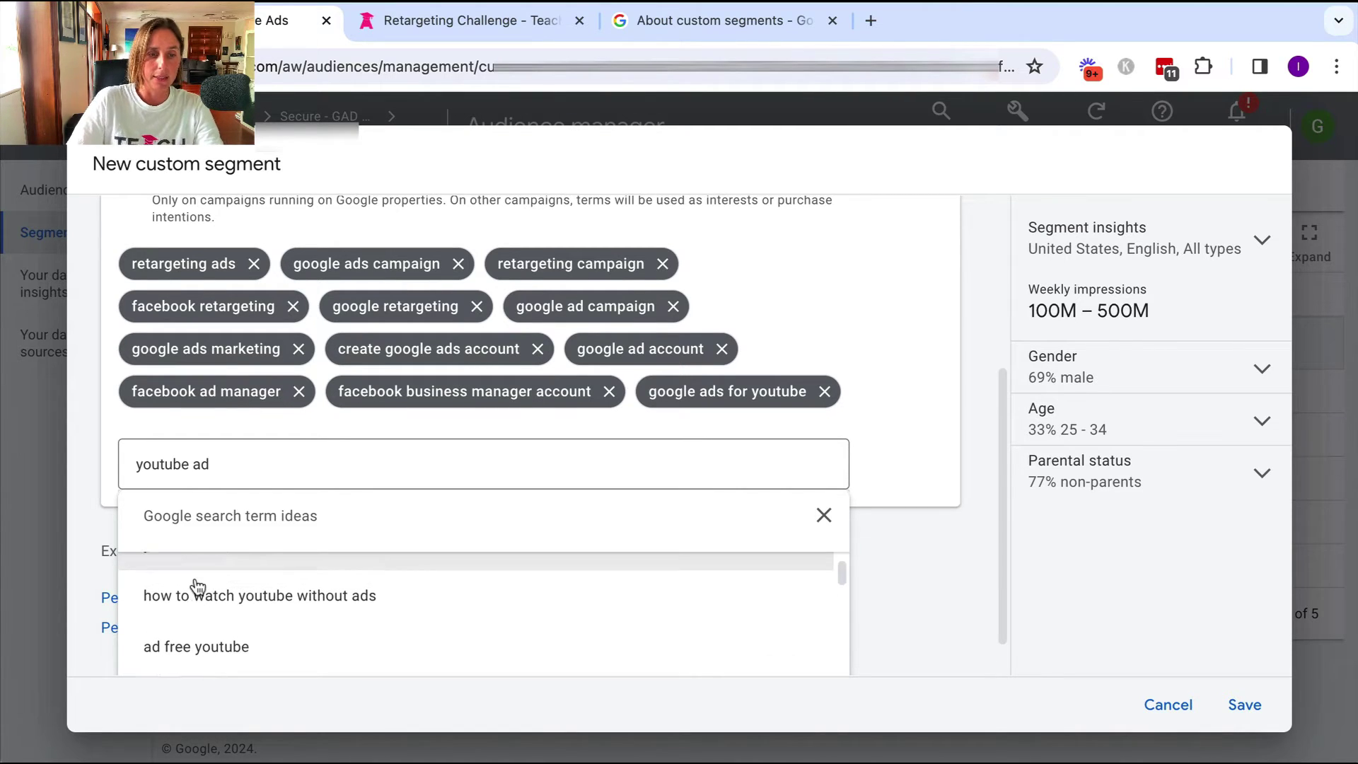
scroll(256, 651, up, 1)
click(262, 576)
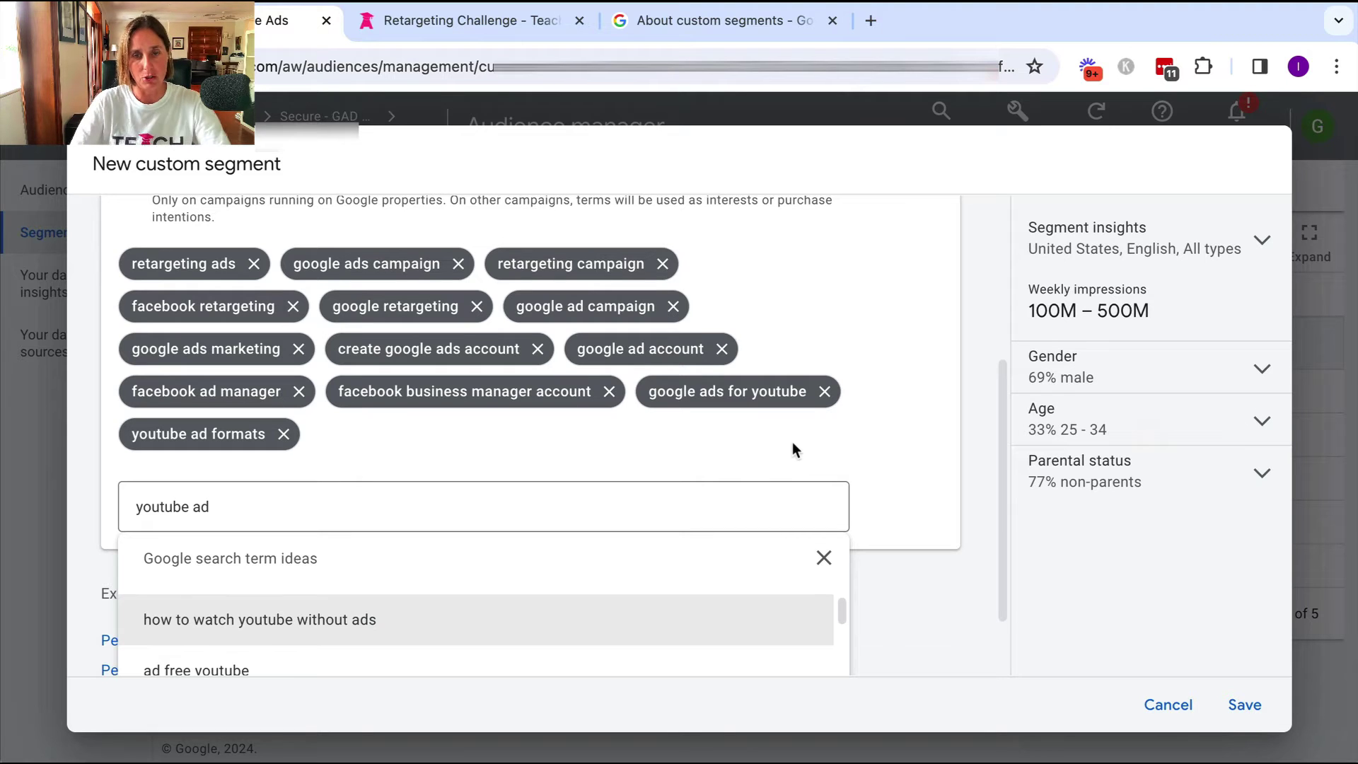
click(822, 433)
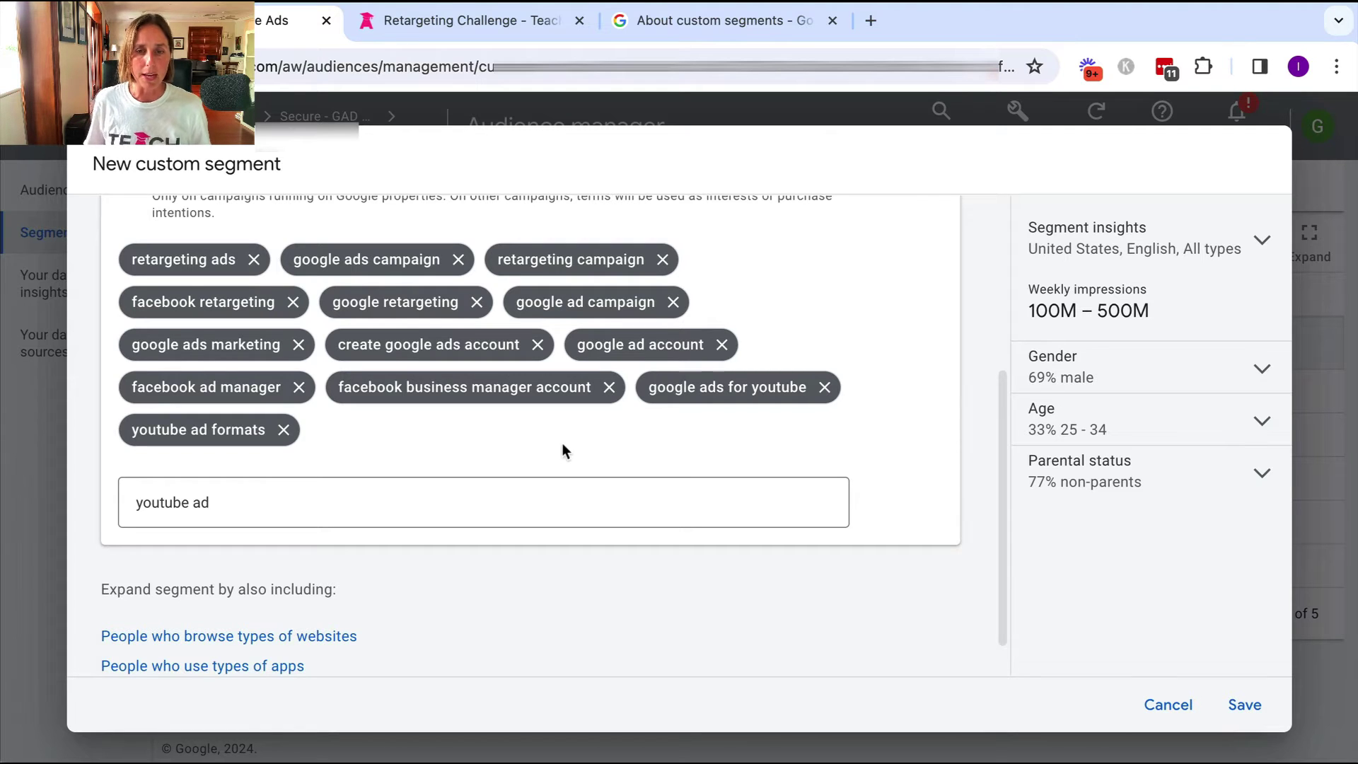
- Expand the segment to people who browse types of websites and add digitalmarketer.com as the similar website
scroll(563, 451, up, 1)
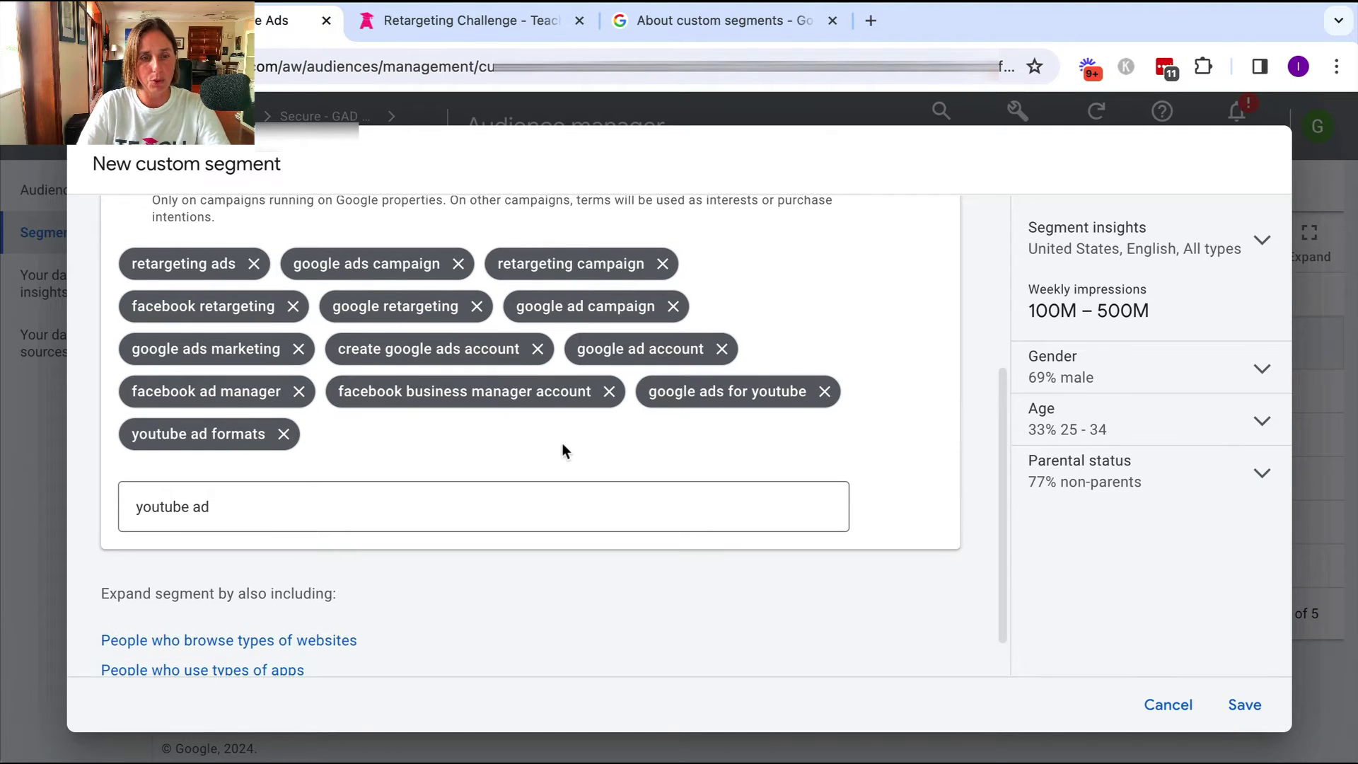
scroll(563, 443, down, 2)
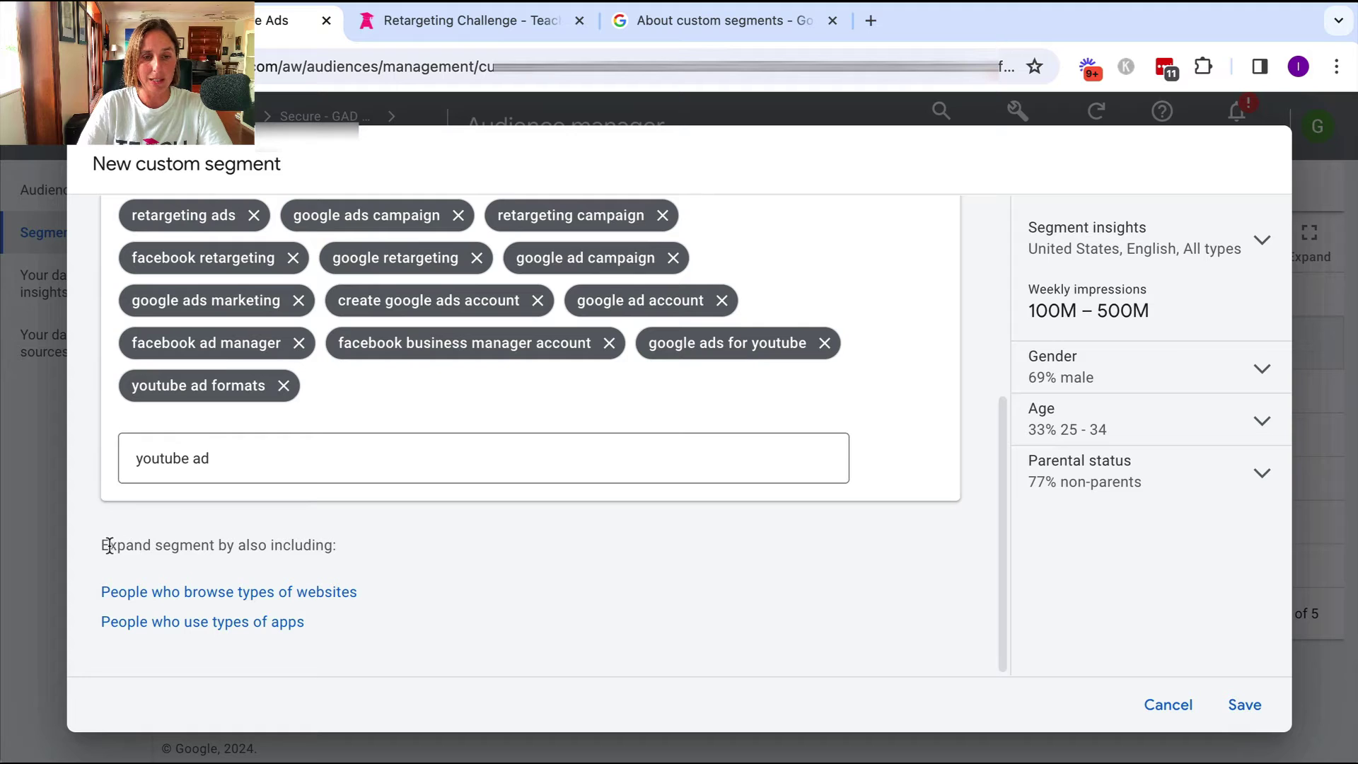
drag(109, 545, 346, 540)
click(343, 541)
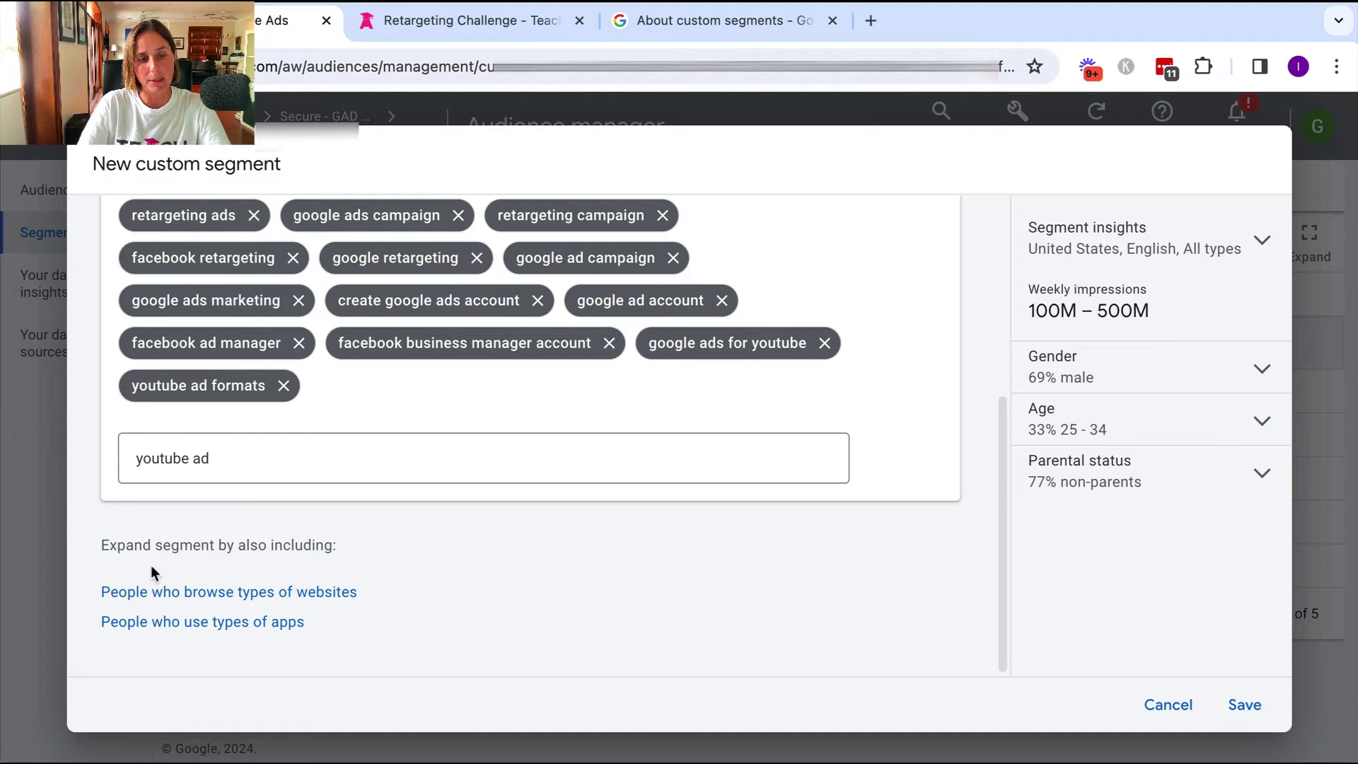
click(181, 591)
scroll(535, 529, down, 5)
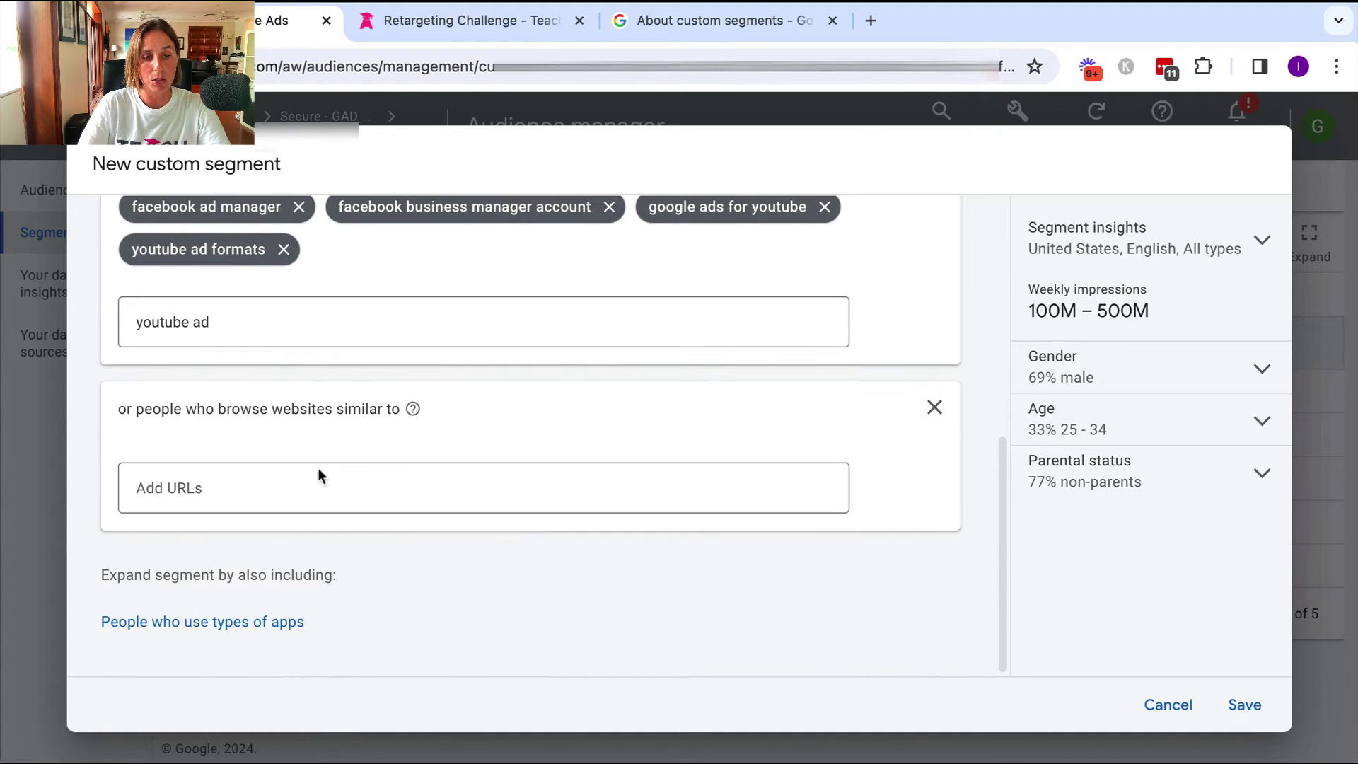
click(279, 484)
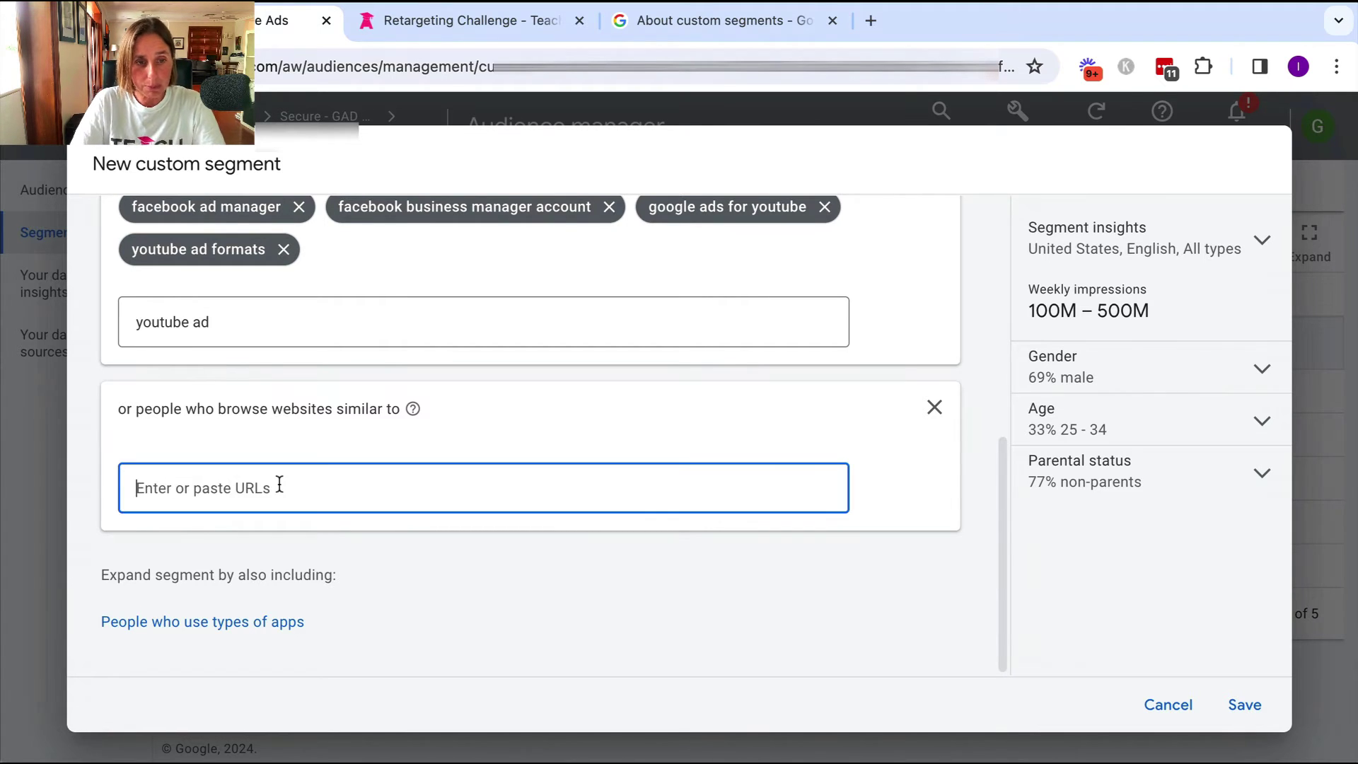
text(digitalmar)
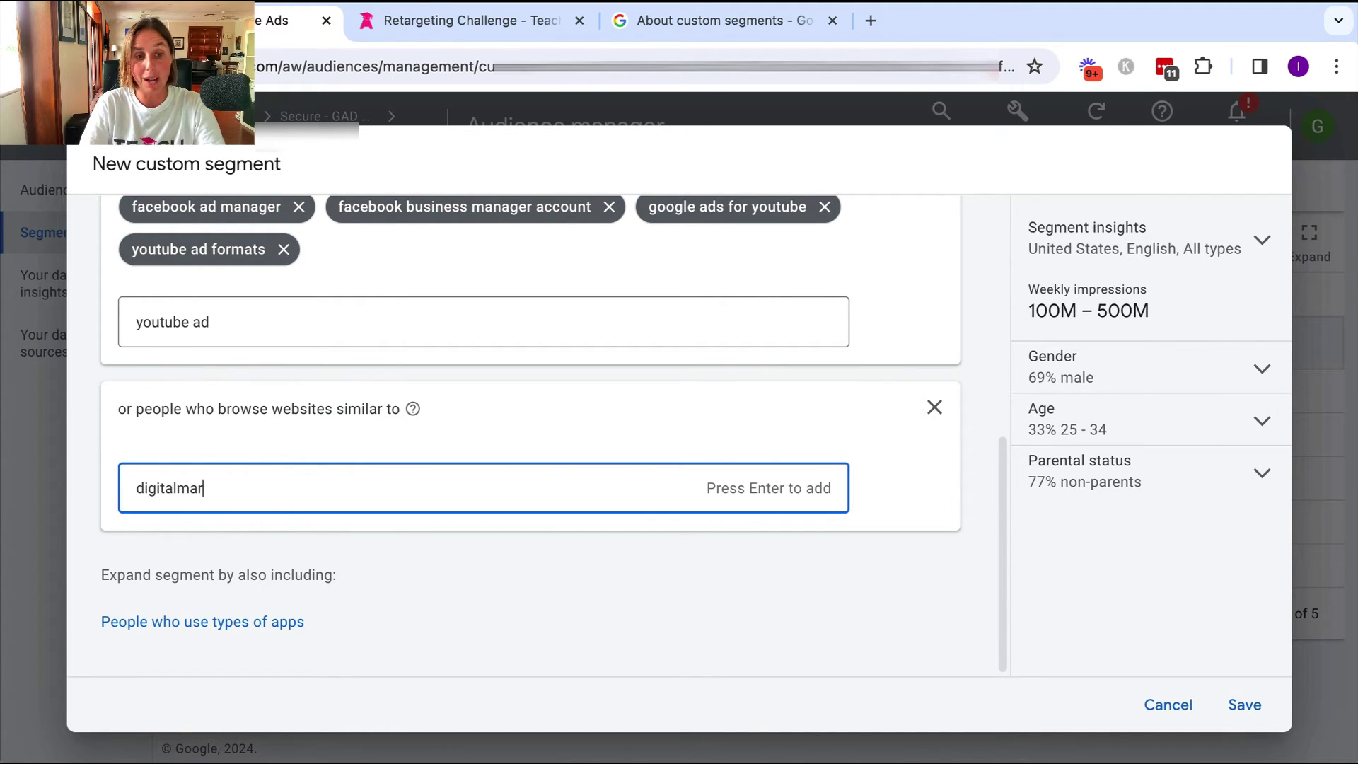
text(keter.com)
key(Return)
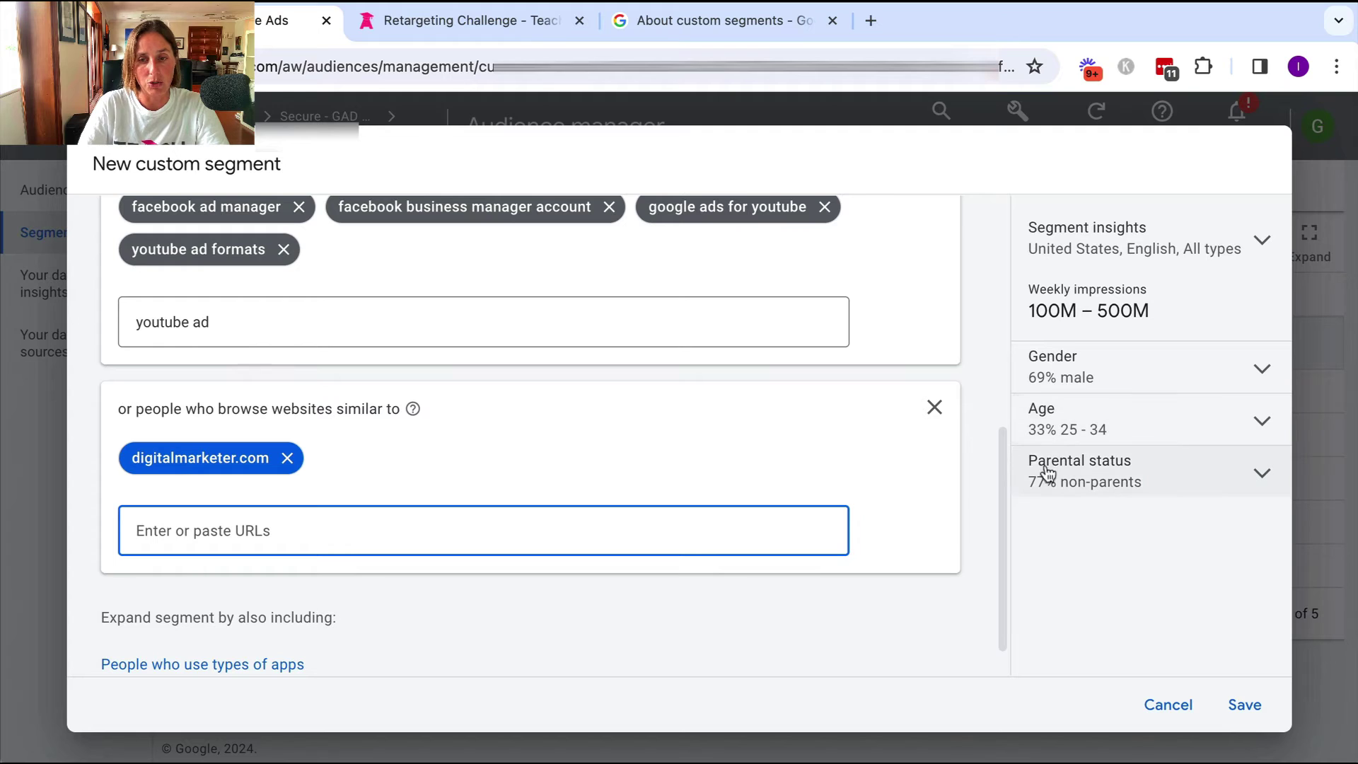
- Examine the parental status and age breakdowns in the segment insights
click(1217, 478)
click(1218, 470)
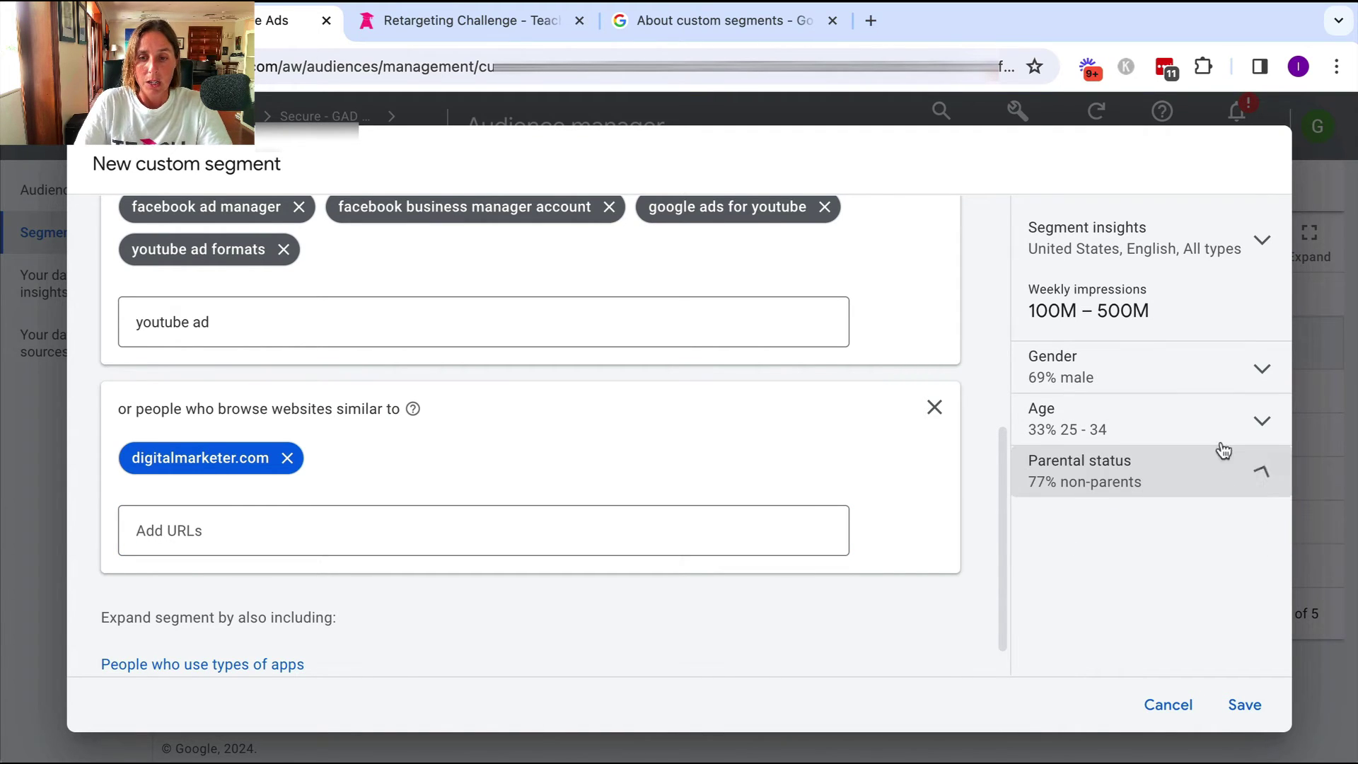
click(1237, 423)
click(1239, 421)
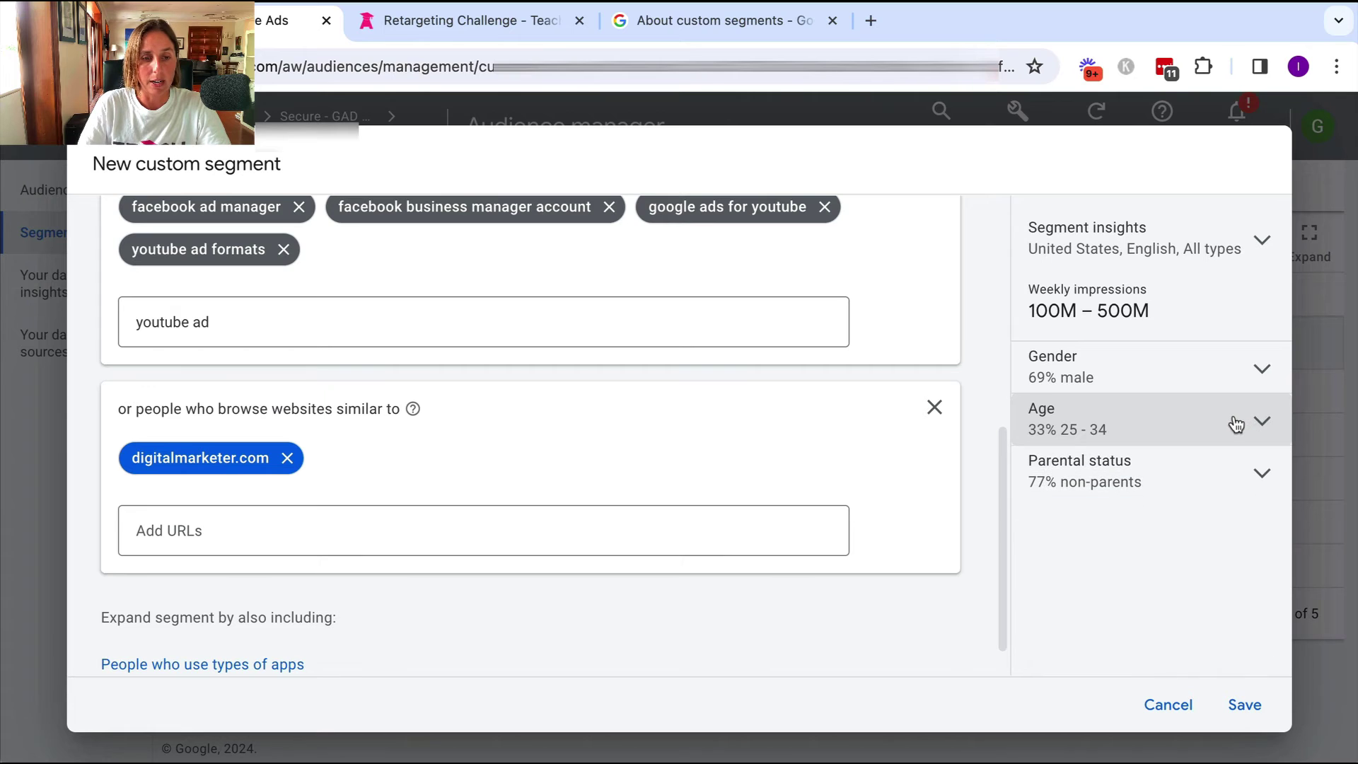
- Review the search terms and website entries and save the new custom segment
scroll(344, 522, down, 1)
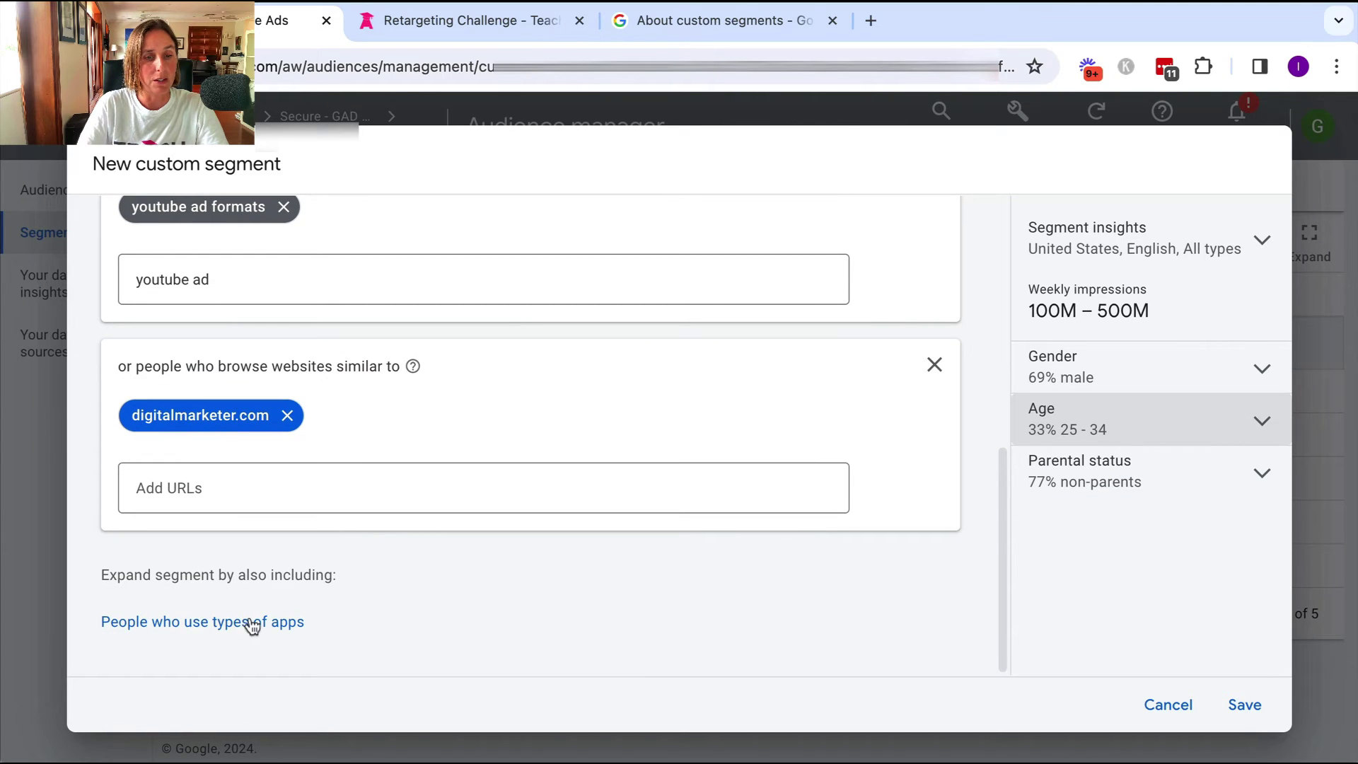
scroll(453, 480, up, 5)
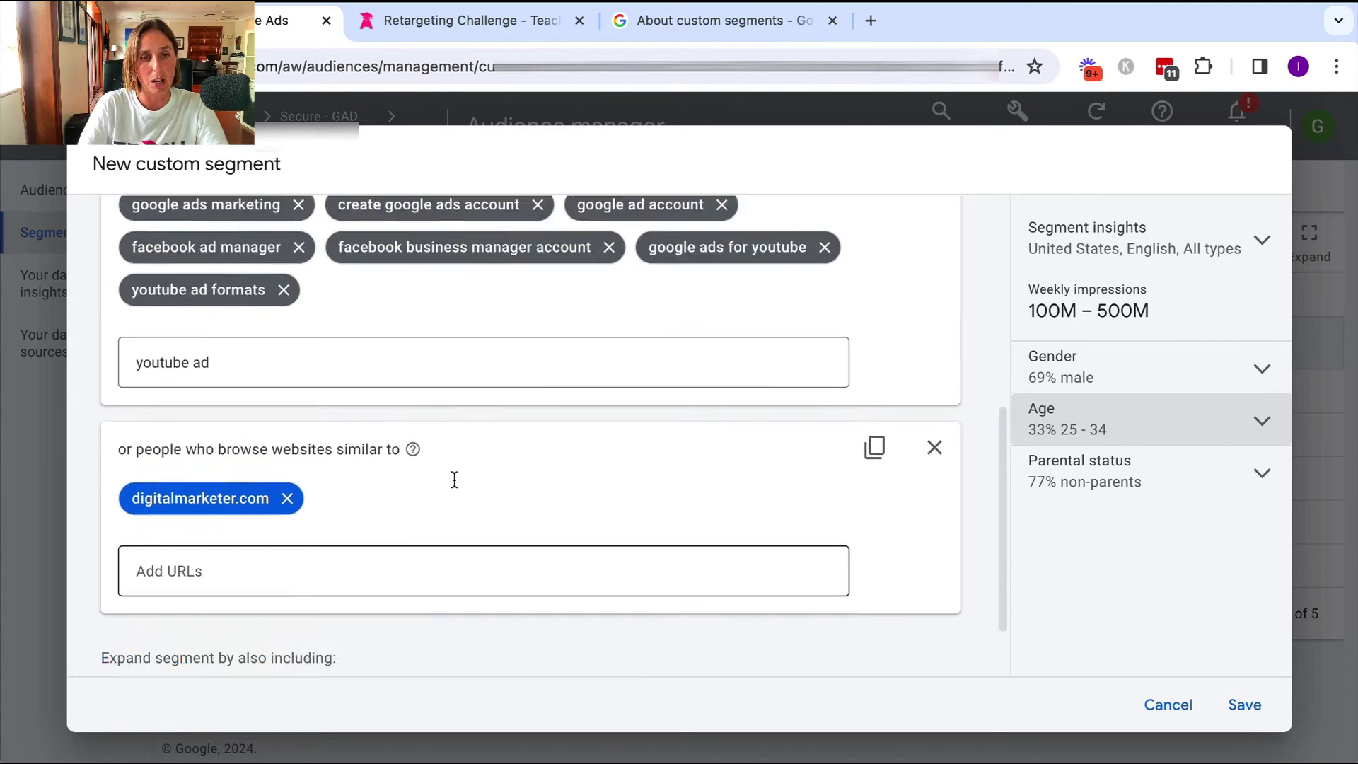
scroll(452, 479, up, 2)
scroll(741, 525, down, 3)
scroll(766, 592, down, 4)
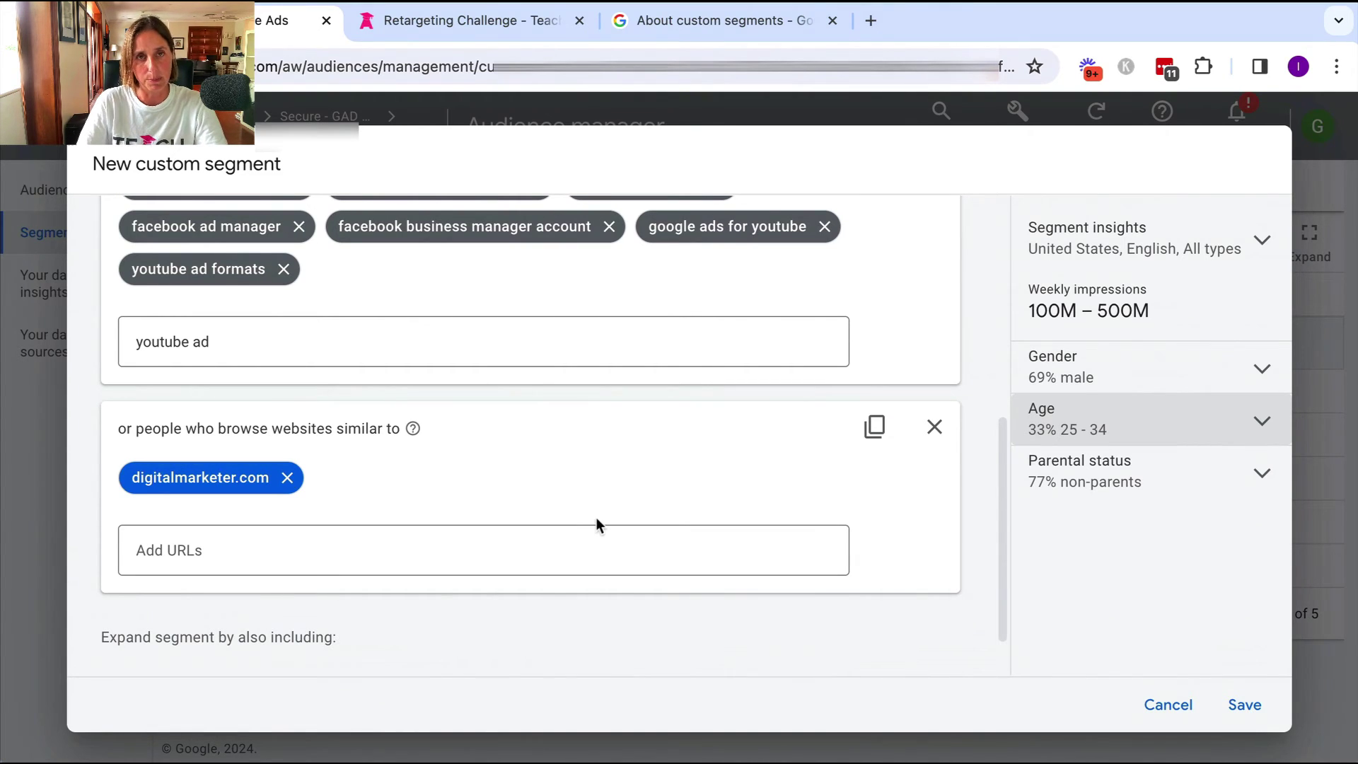
click(1249, 705)
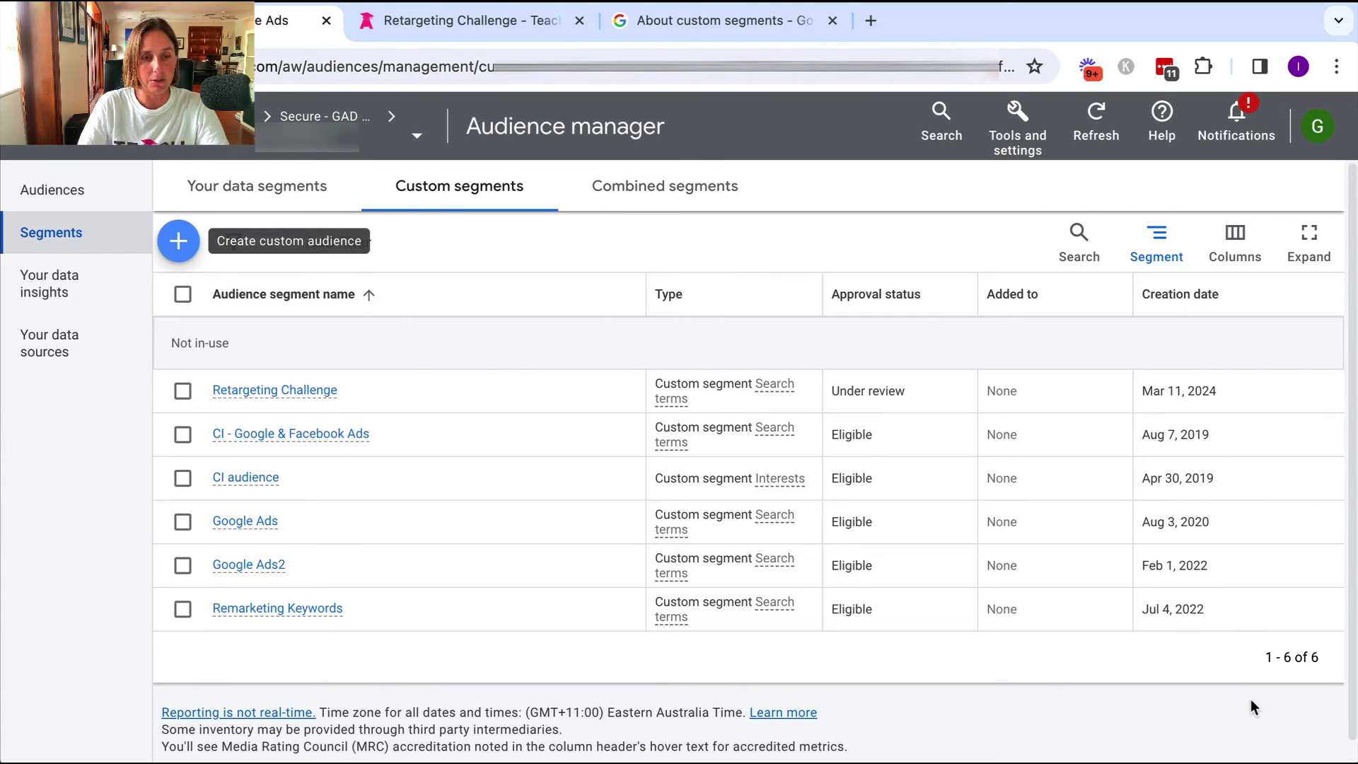